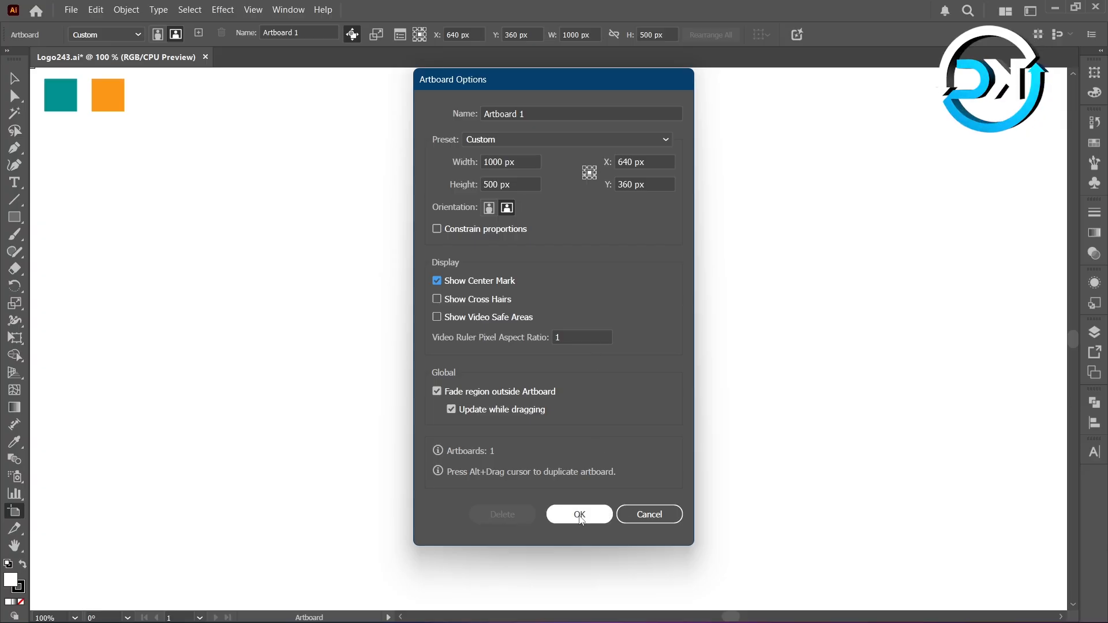
Apply the artboard options with the center mark shown.
{"action": "left_click", "coordinate": [580, 515]}
{"action": "left_click", "coordinate": [15, 79]}
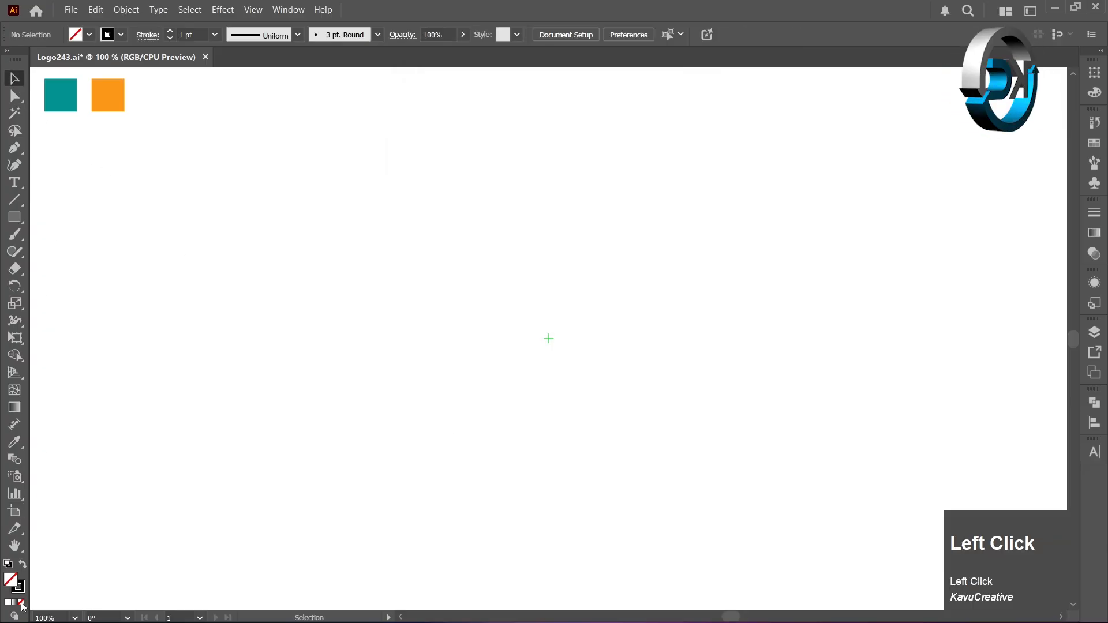
Draw a 350 × 350 px rectangular grid centered on the artboard's center mark, with 7 horizontal and 7 vertical dividers.
{"action": "right_click", "coordinate": [20, 203]}
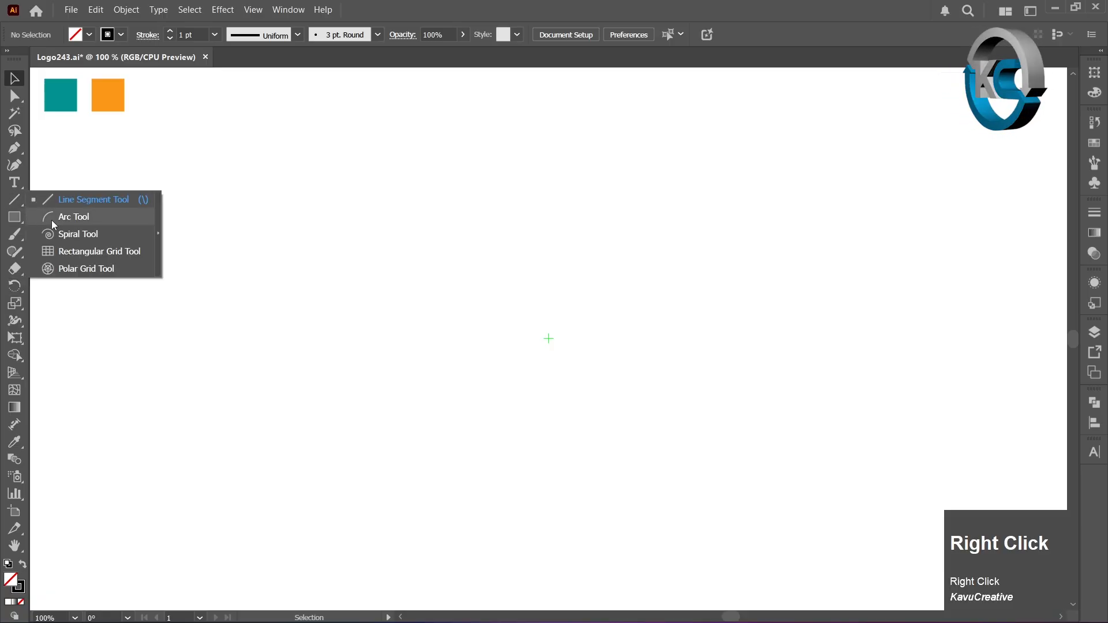
{"action": "left_click", "coordinate": [111, 251]}
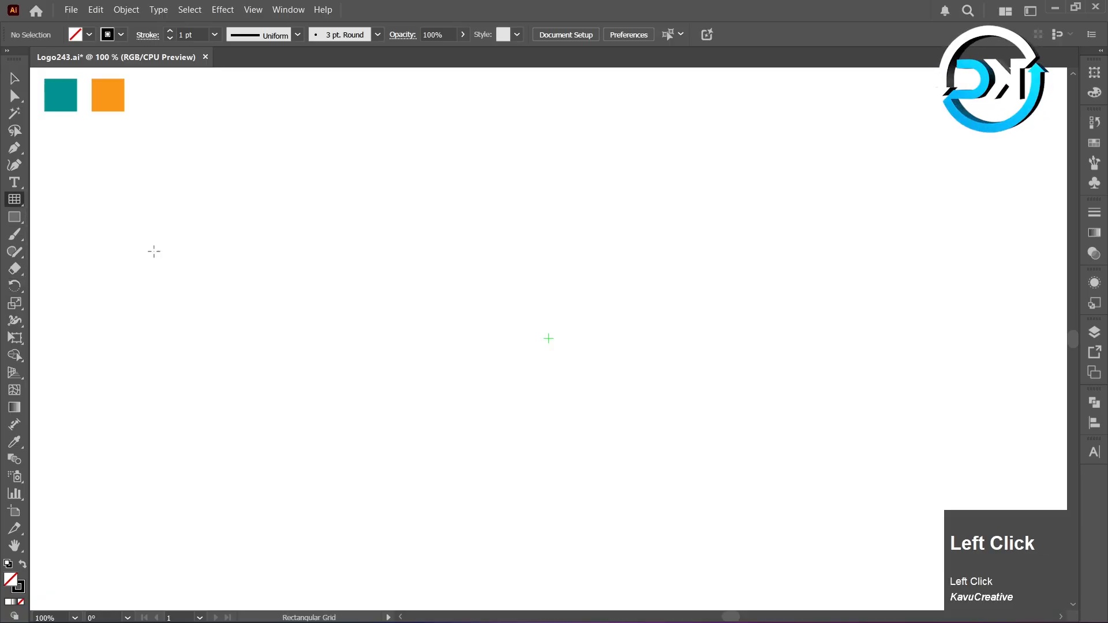
{"action": "left_click", "coordinate": [548, 339], "text": "alt"}
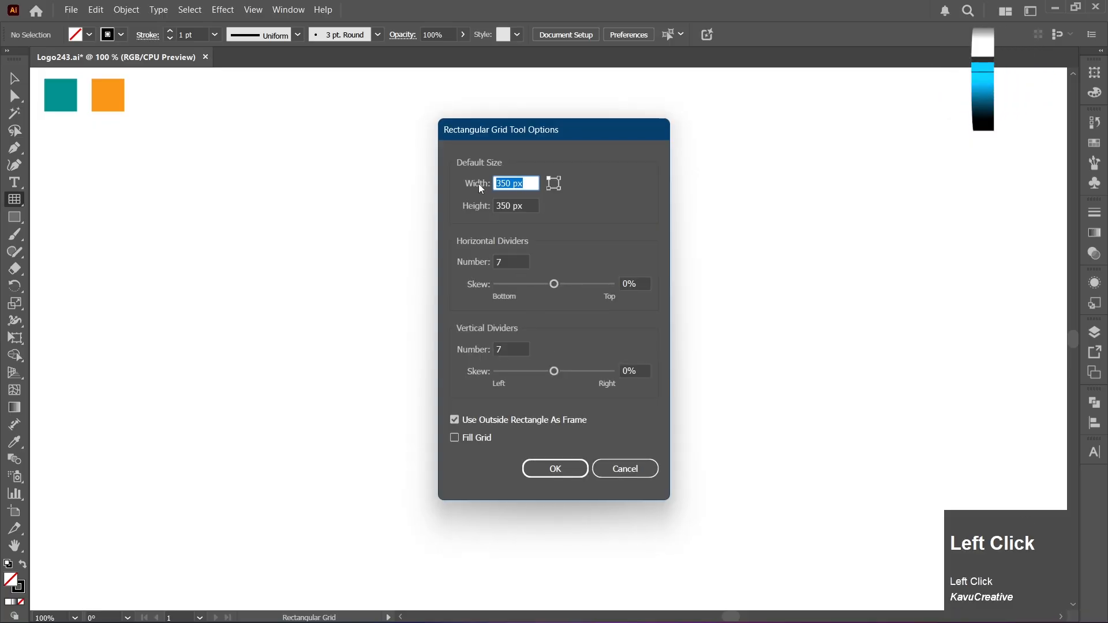
{"action": "left_click", "coordinate": [497, 207]}
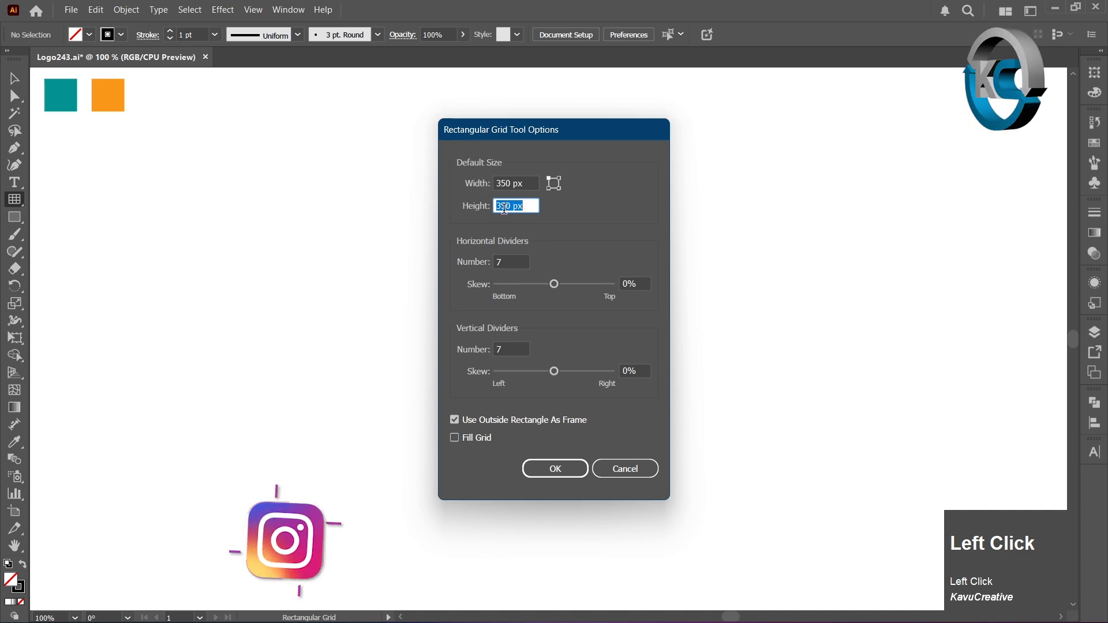
{"action": "left_click", "coordinate": [470, 247]}
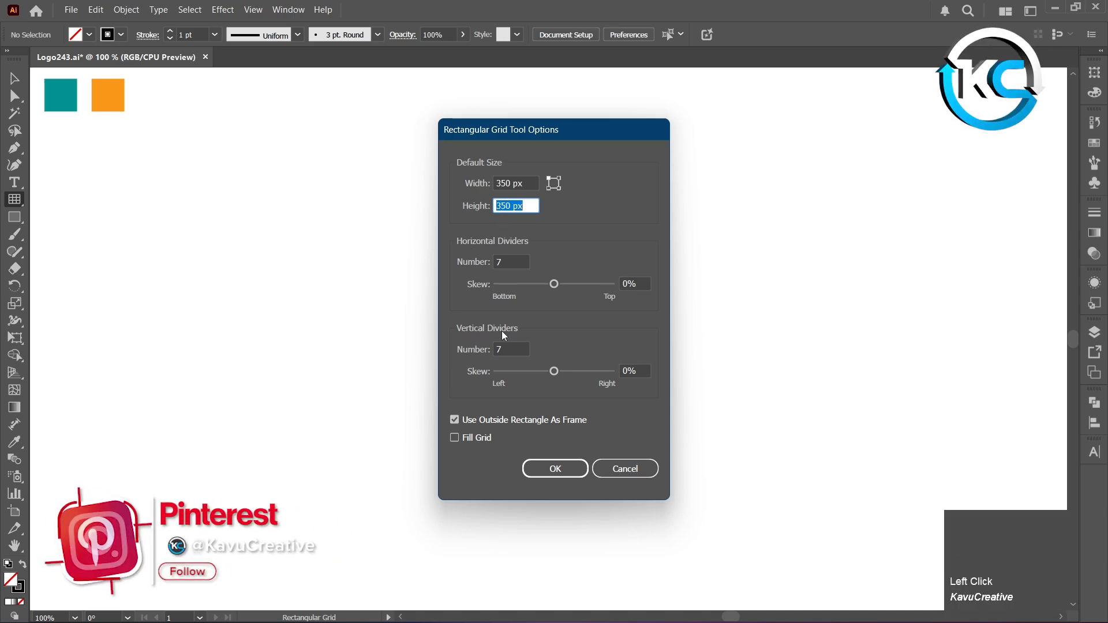
{"action": "left_click", "coordinate": [496, 262]}
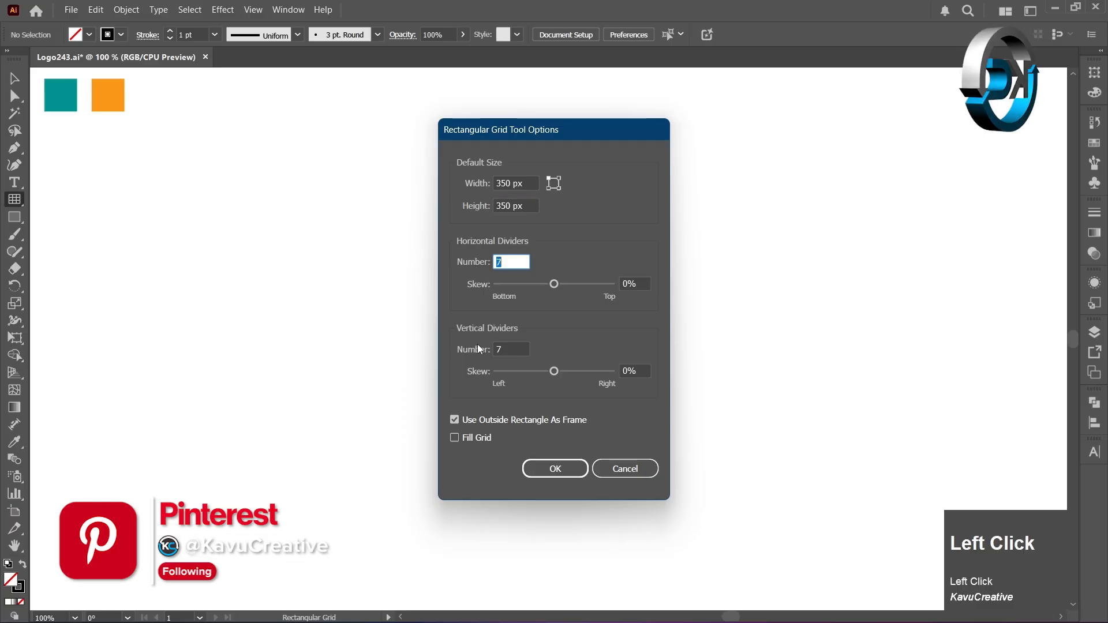
{"action": "left_click", "coordinate": [503, 351]}
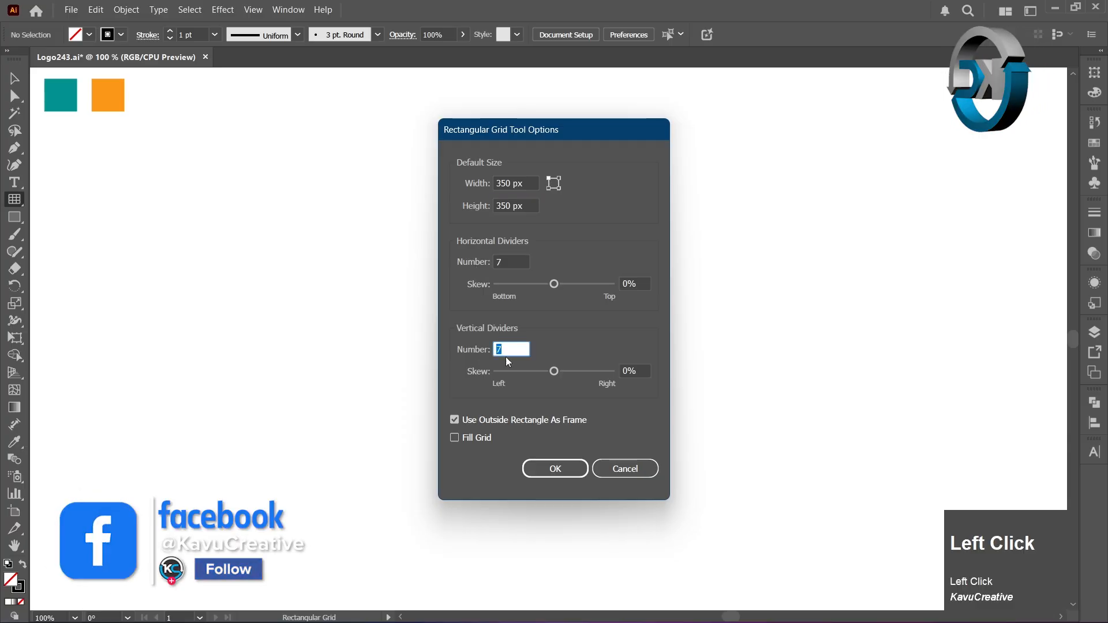
{"action": "left_click", "coordinate": [548, 468]}
{"action": "left_click", "coordinate": [15, 80]}
{"action": "left_click", "coordinate": [98, 191]}
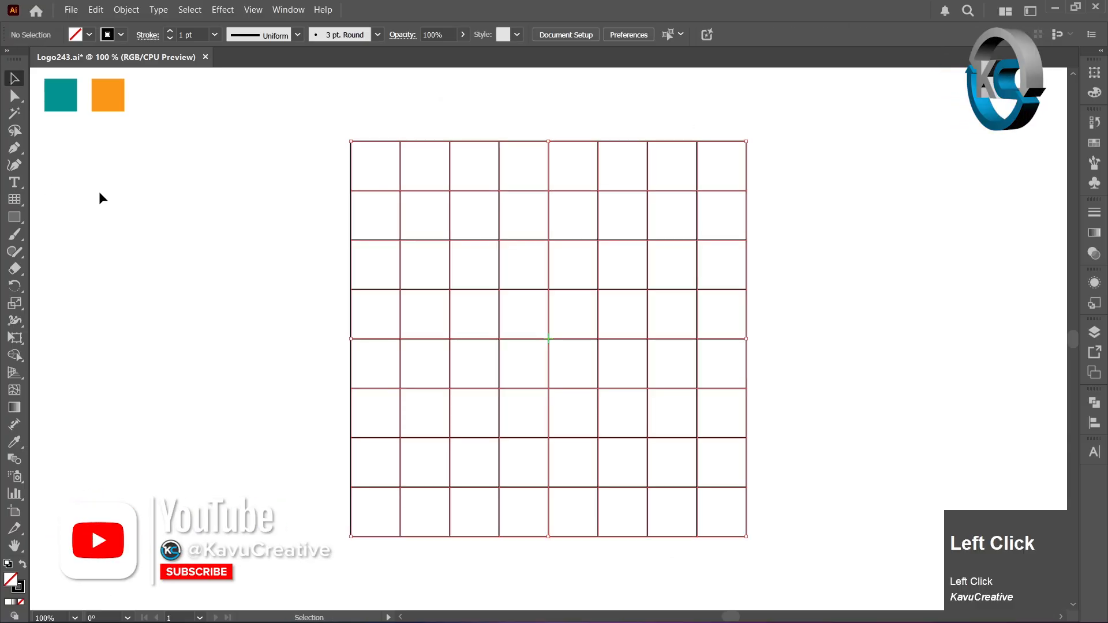
Draw a W-shaped zigzag path with the Pen tool across the four middle cells of the grid's second row.
{"action": "left_click", "coordinate": [15, 148]}
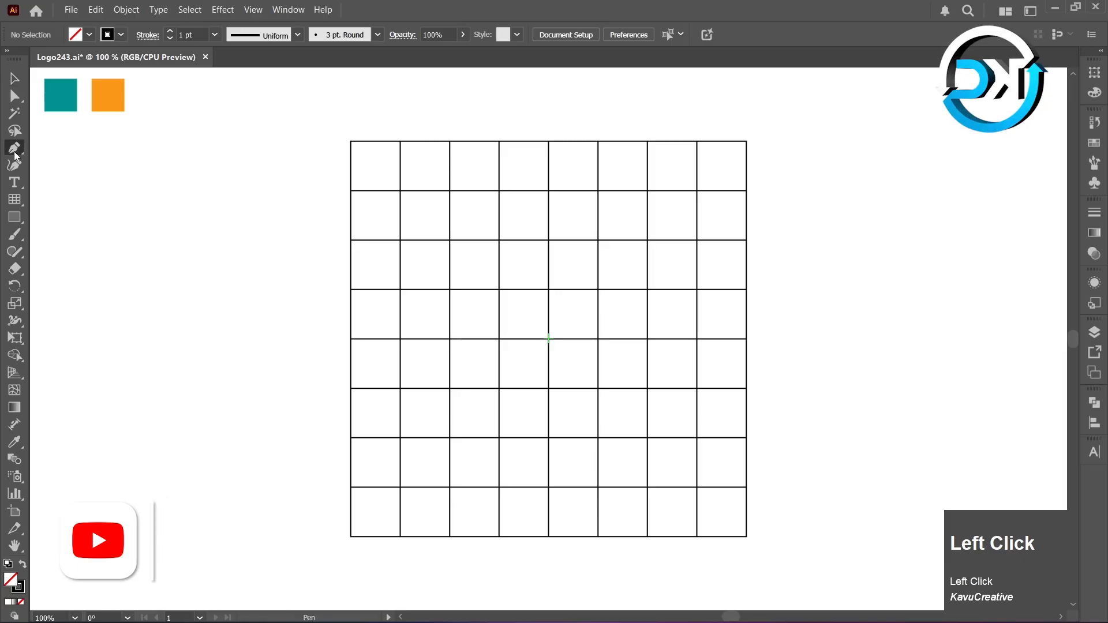
{"action": "left_click", "coordinate": [449, 191]}
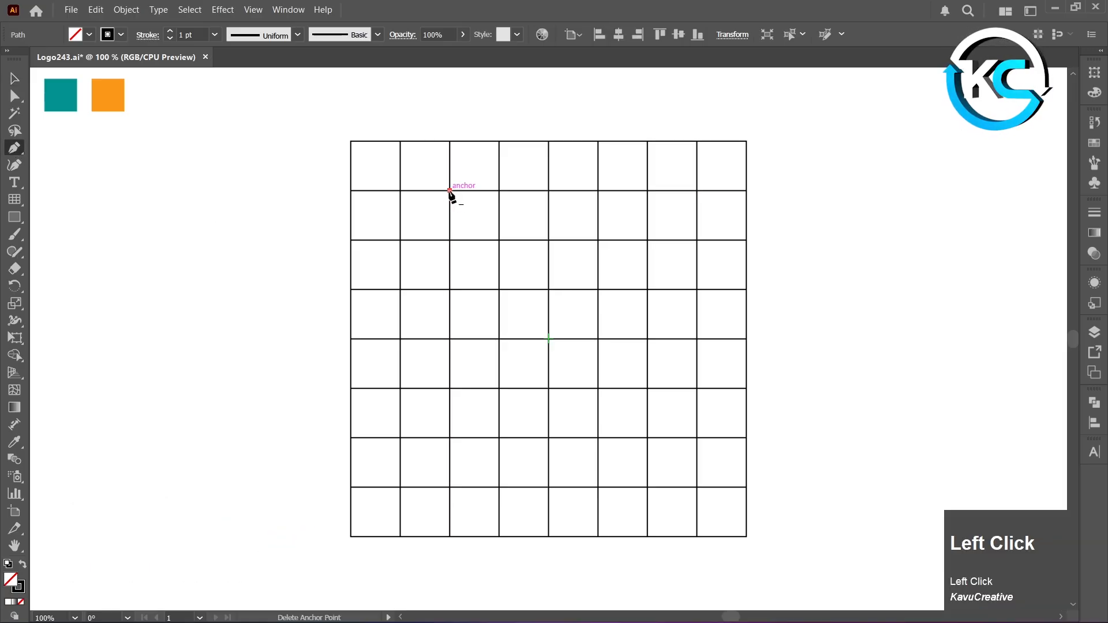
{"action": "left_click", "coordinate": [499, 241]}
{"action": "left_click", "coordinate": [548, 191]}
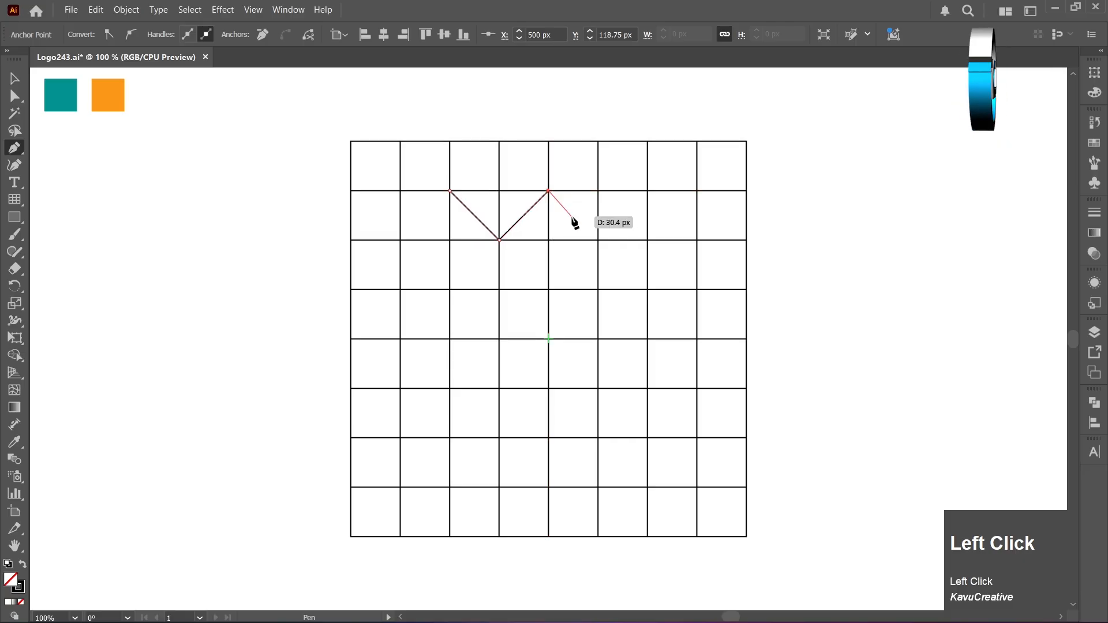
{"action": "left_click", "coordinate": [598, 240]}
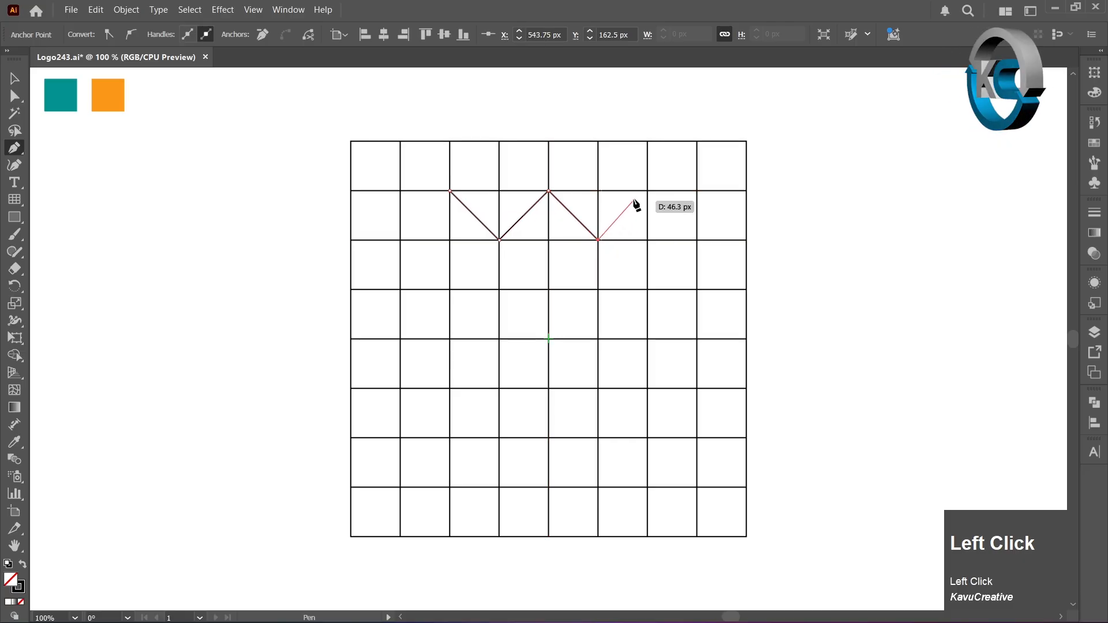
{"action": "left_click", "coordinate": [647, 191]}
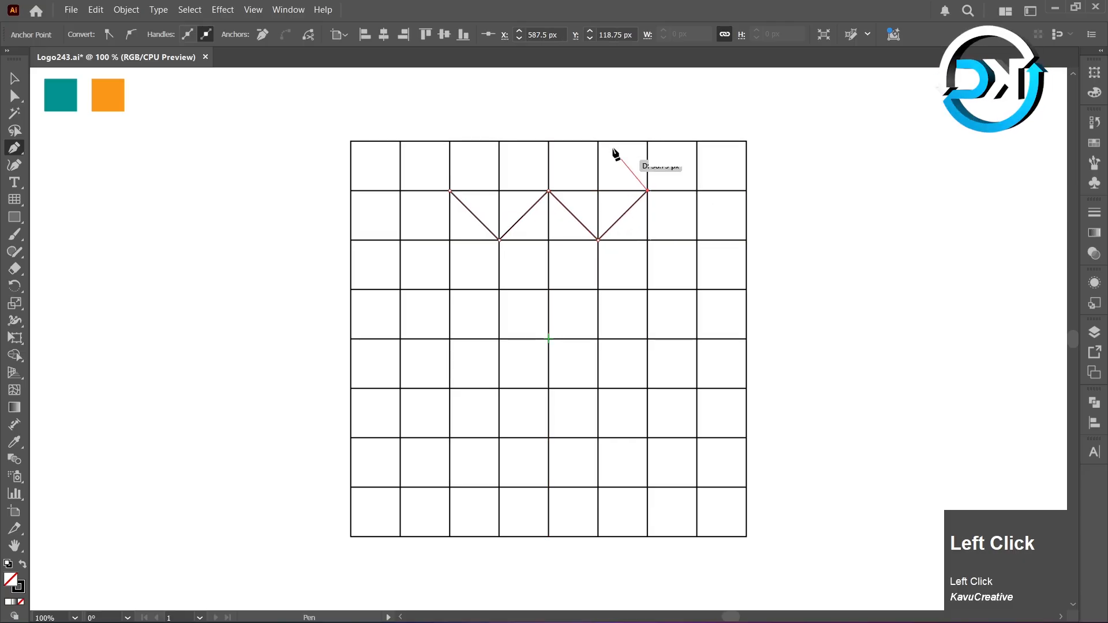
{"action": "left_click", "coordinate": [605, 130], "text": "ctrl"}
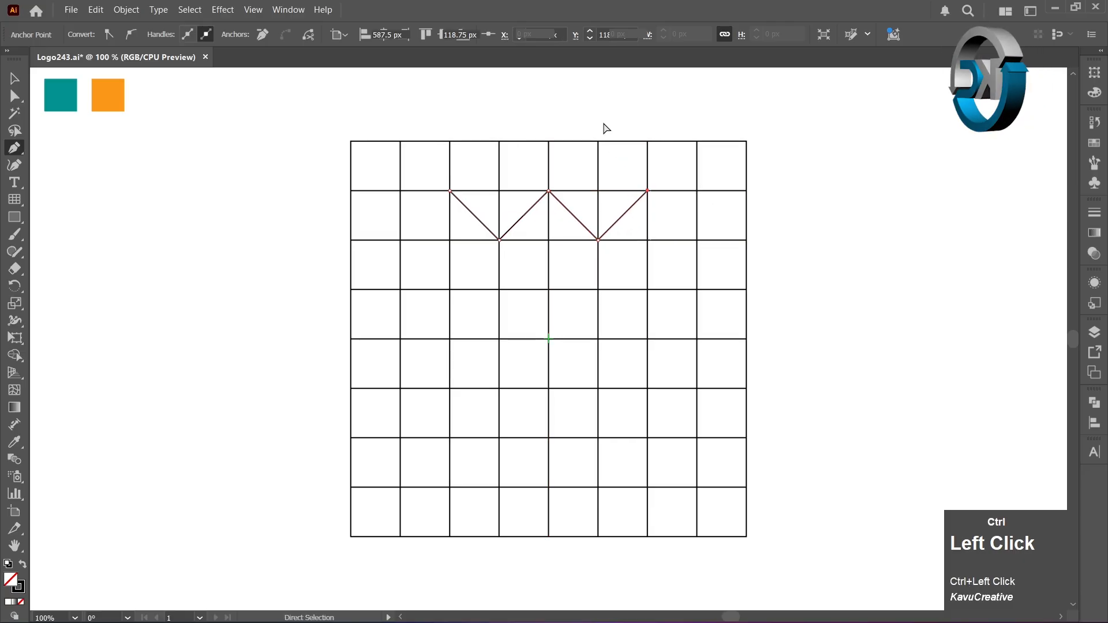
Draw two diagonal lines across the middle cells of the grid's first row, meeting at the center of its upper edge.
{"action": "left_click", "coordinate": [500, 191]}
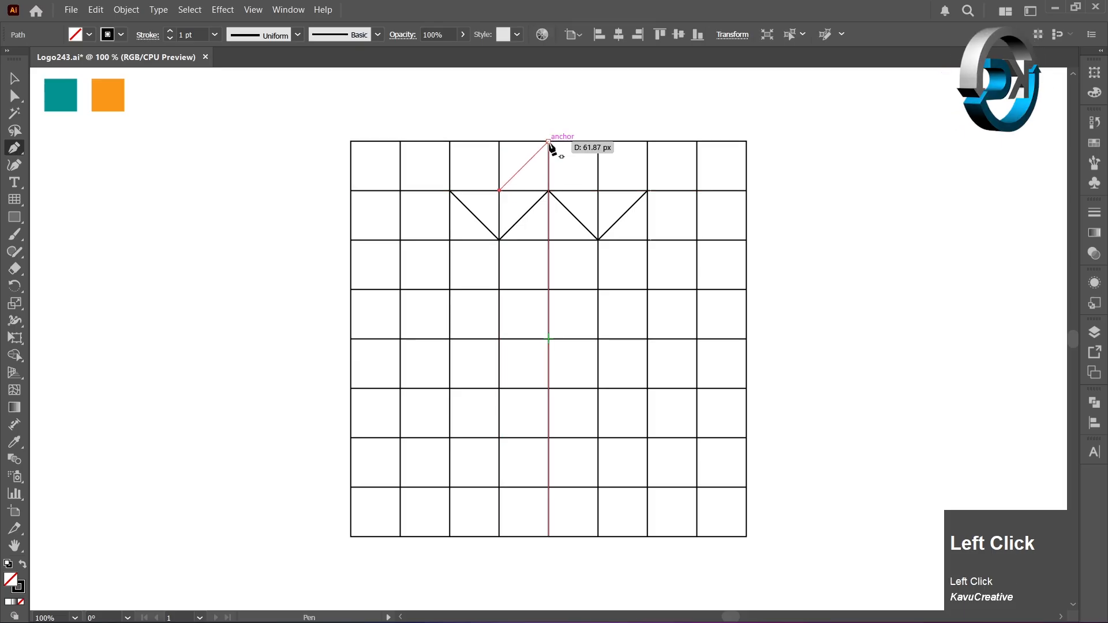
{"action": "left_click", "coordinate": [548, 142]}
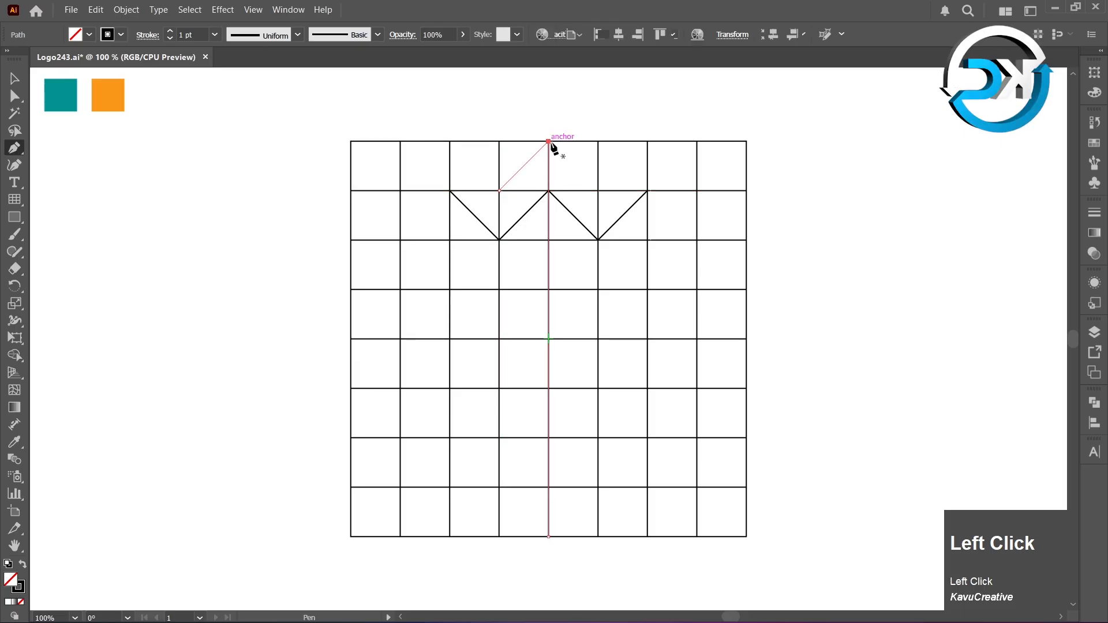
{"action": "left_click", "coordinate": [584, 134], "text": "ctrl"}
{"action": "left_click", "coordinate": [598, 191]}
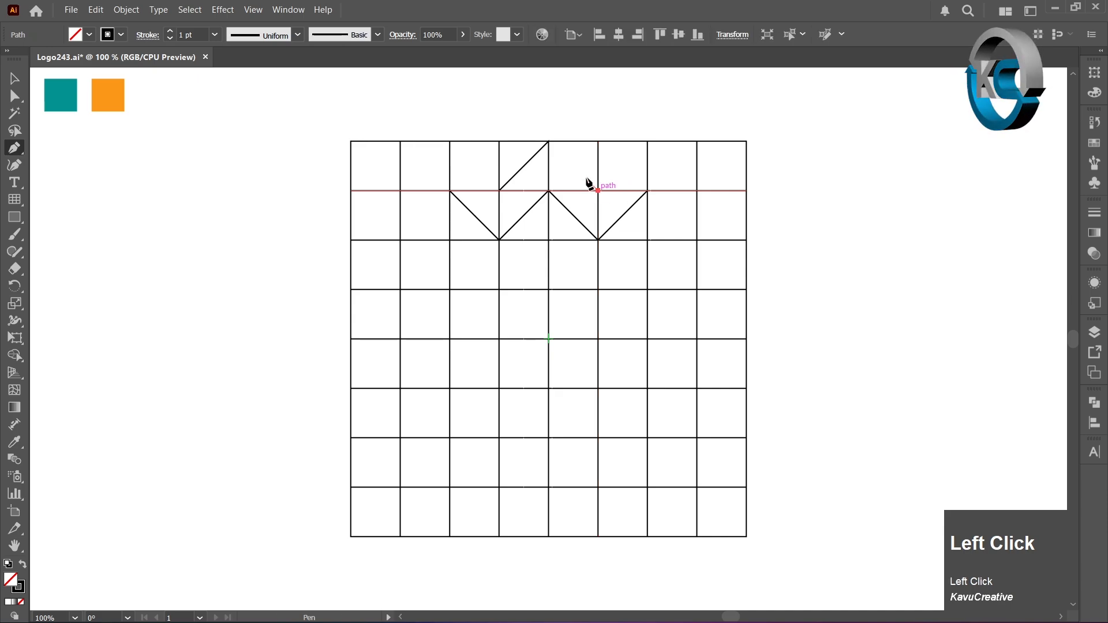
{"action": "left_click", "coordinate": [548, 142]}
{"action": "left_click", "coordinate": [561, 123], "text": "ctrl"}
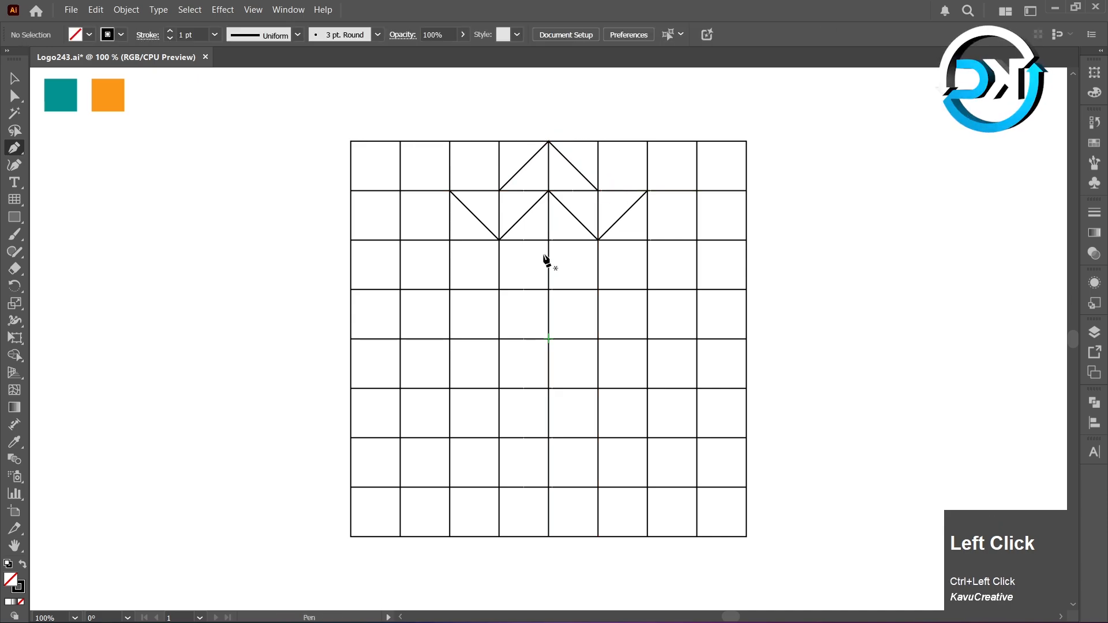
Draw two upward-pointing chevrons, each two cells wide and one cell high, in the middle of the grid's third and fourth rows.
{"action": "left_click", "coordinate": [499, 289]}
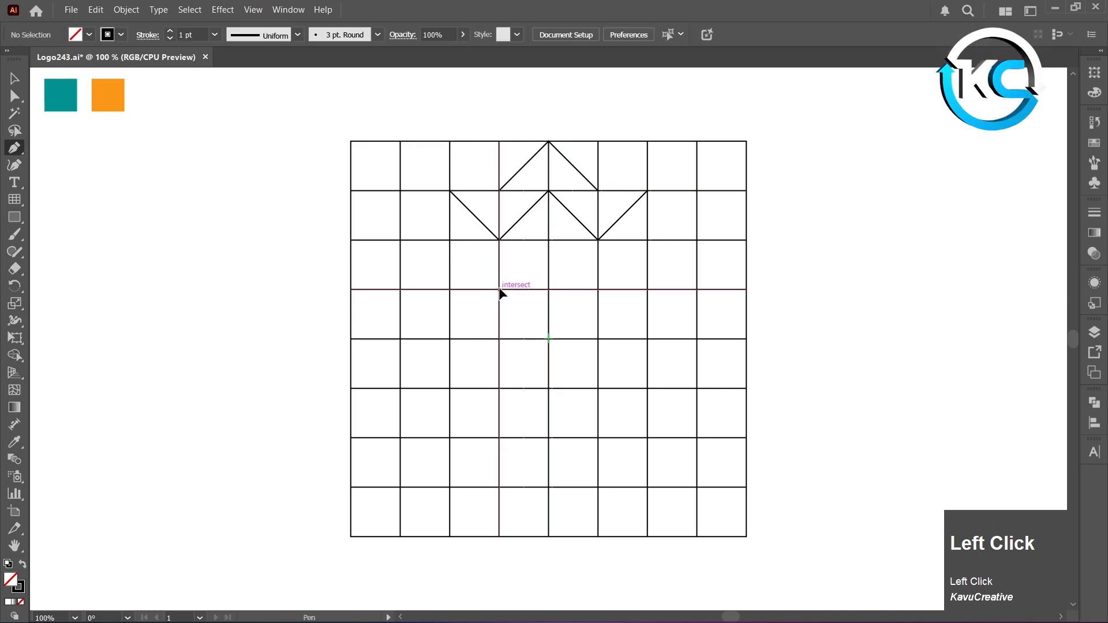
{"action": "left_click", "coordinate": [548, 240]}
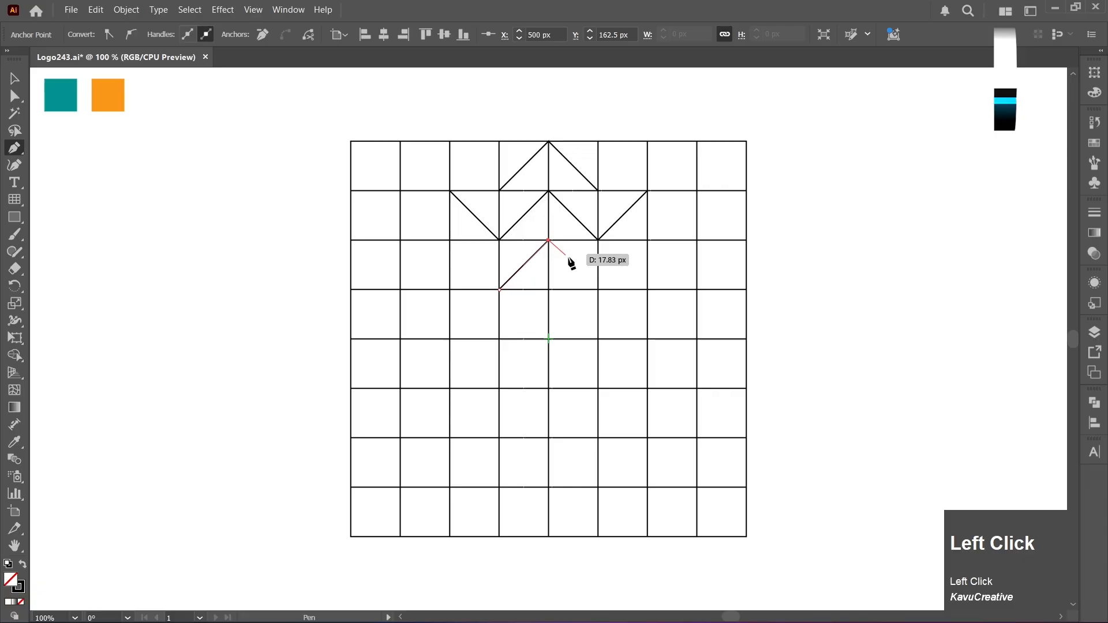
{"action": "left_click", "coordinate": [598, 289]}
{"action": "left_click", "coordinate": [566, 101], "text": "ctrl"}
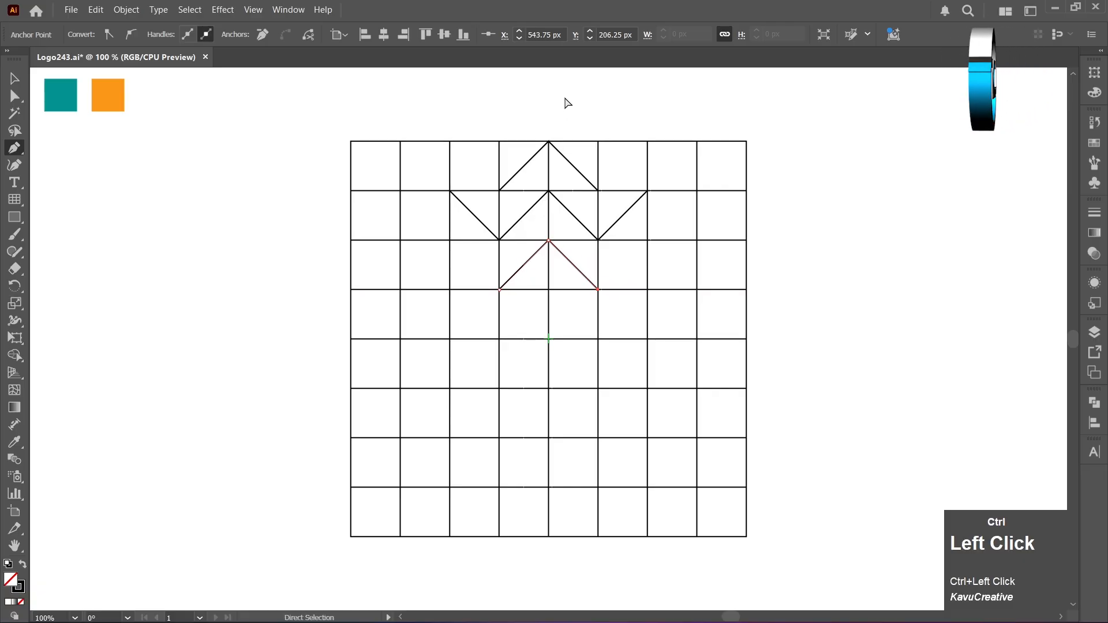
{"action": "left_click", "coordinate": [500, 339]}
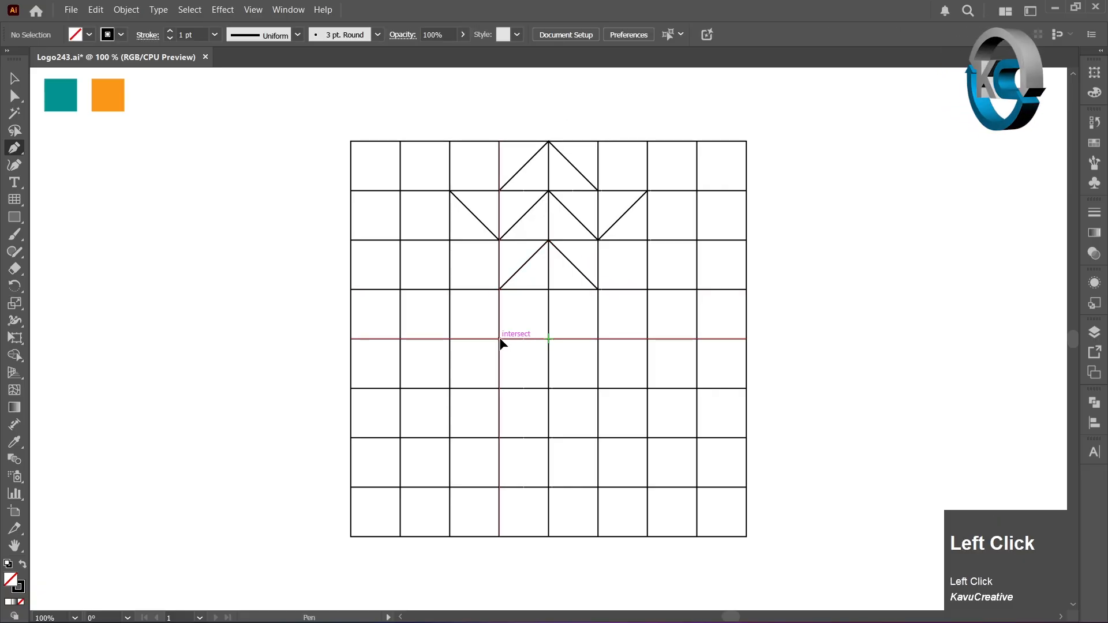
{"action": "left_click", "coordinate": [549, 289]}
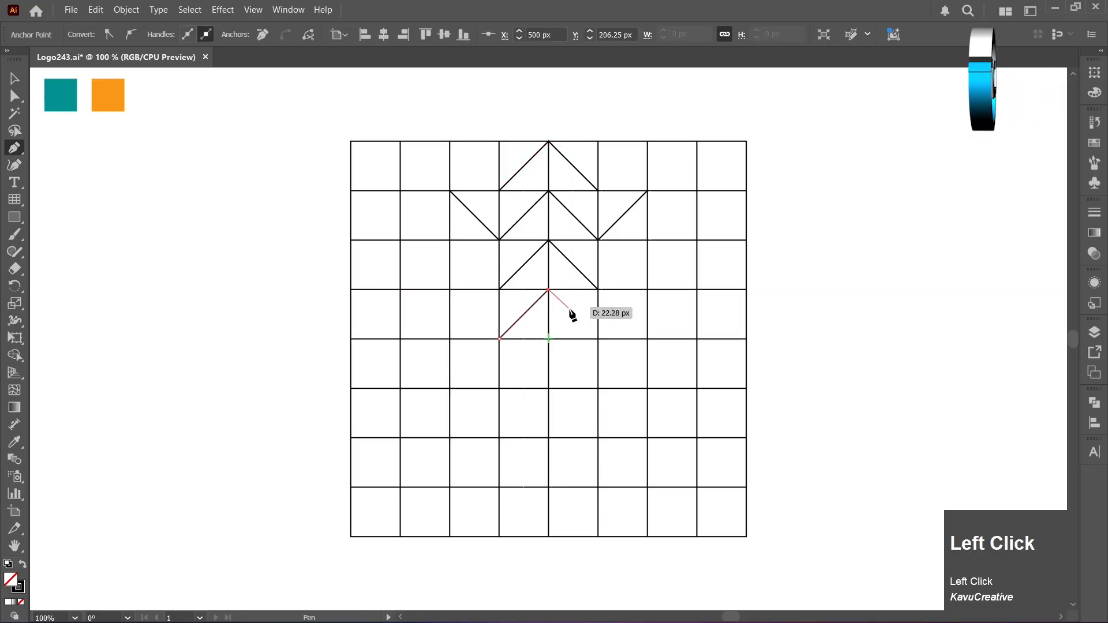
{"action": "left_click", "coordinate": [597, 338]}
{"action": "left_click", "coordinate": [529, 123], "text": "ctrl"}
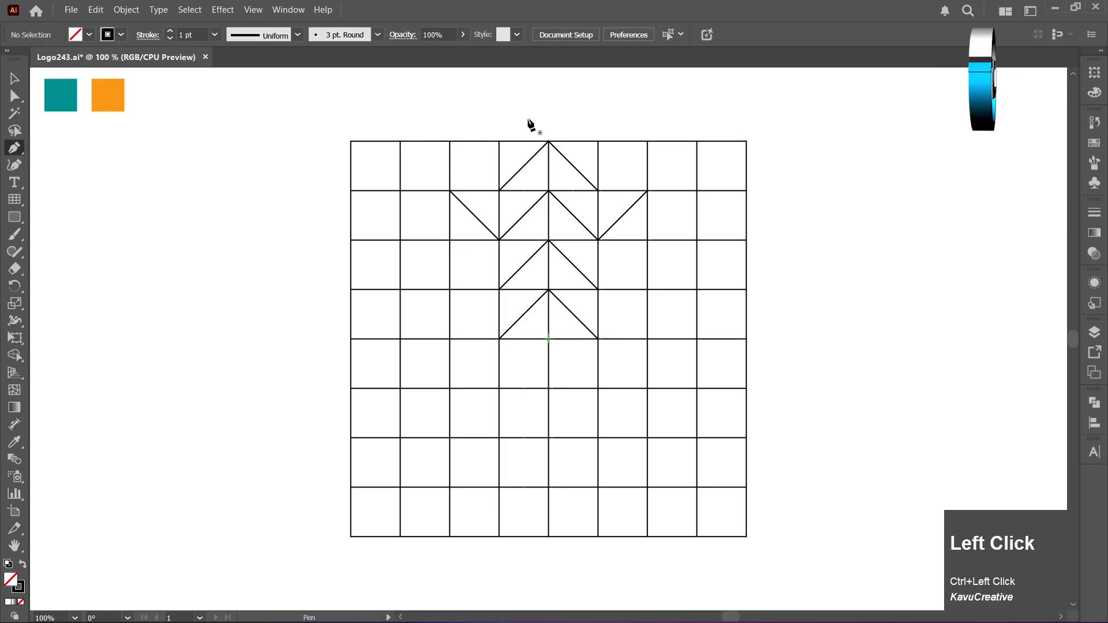
Select the grid and all lines, and fill the two triangles under the top peak black without stroke using the Shape Builder tool.
{"action": "left_click", "coordinate": [14, 77]}
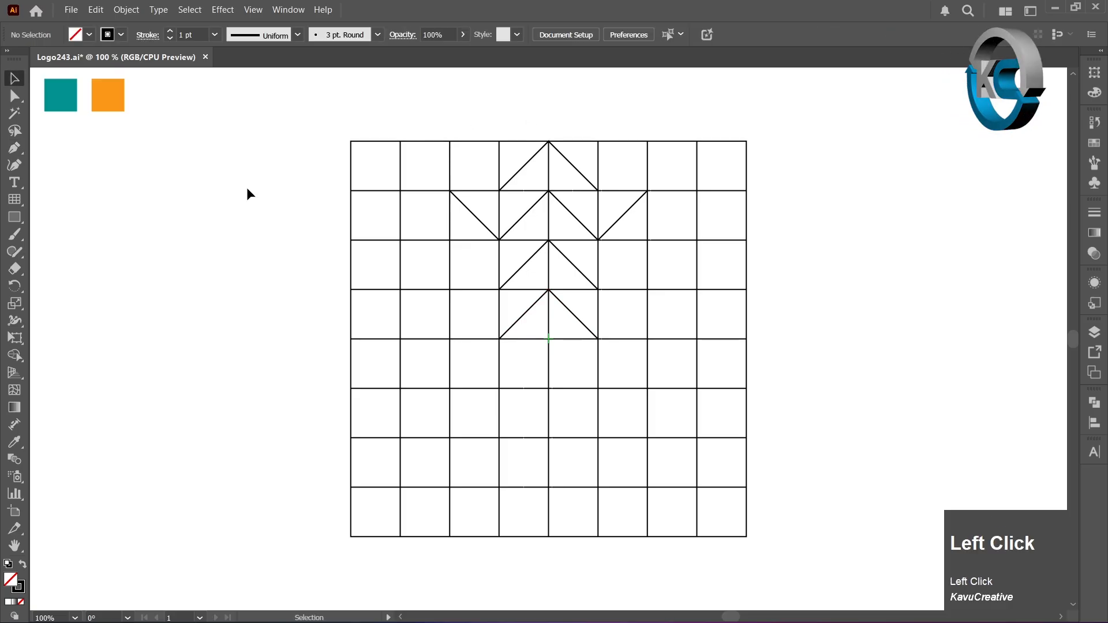
{"action": "left_click_drag", "start_coordinate": [319, 117], "coordinate": [773, 541]}
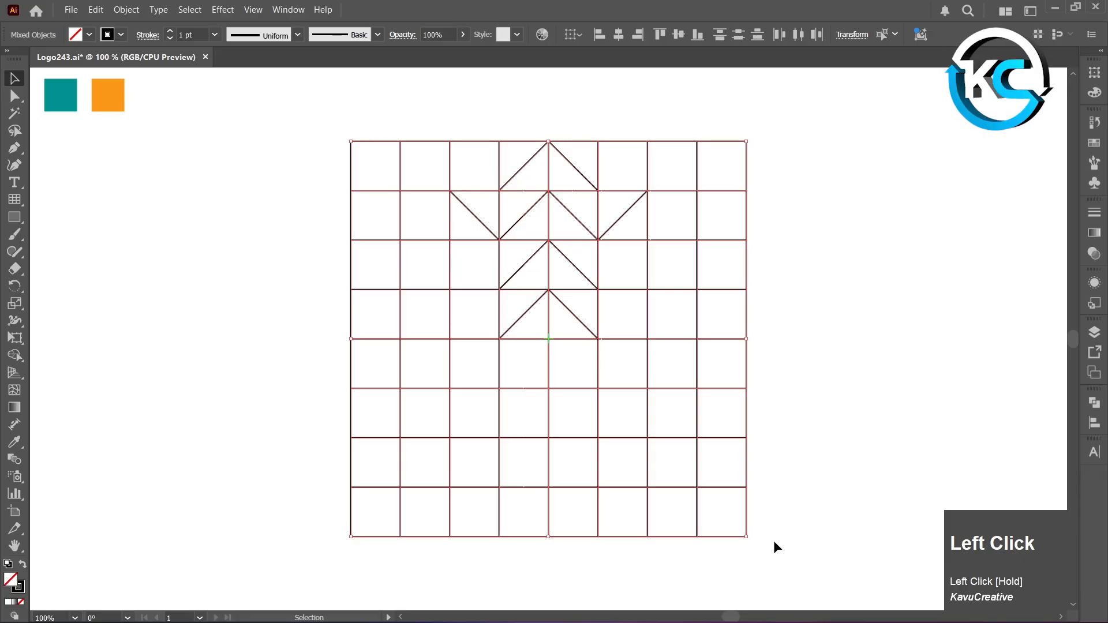
{"action": "right_click", "coordinate": [19, 357]}
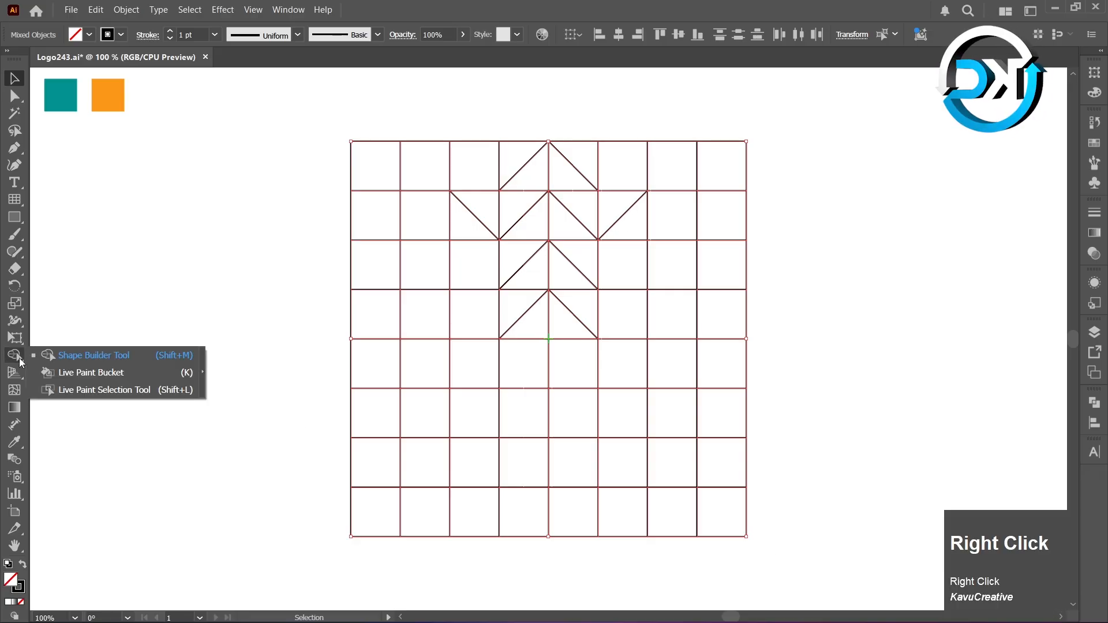
{"action": "left_click", "coordinate": [101, 355]}
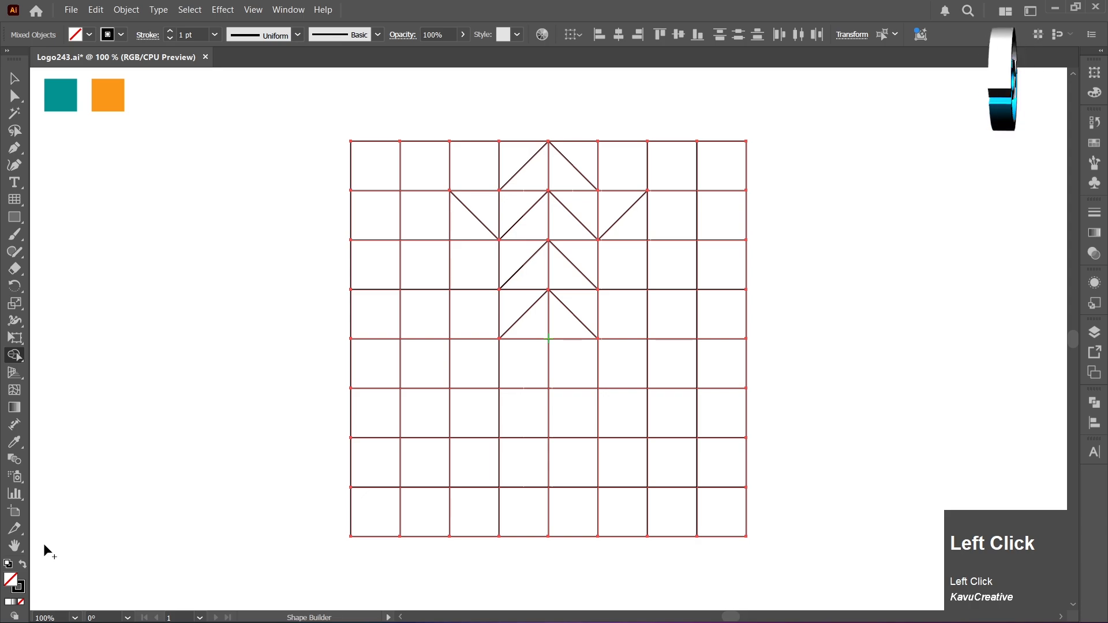
{"action": "left_click", "coordinate": [23, 565]}
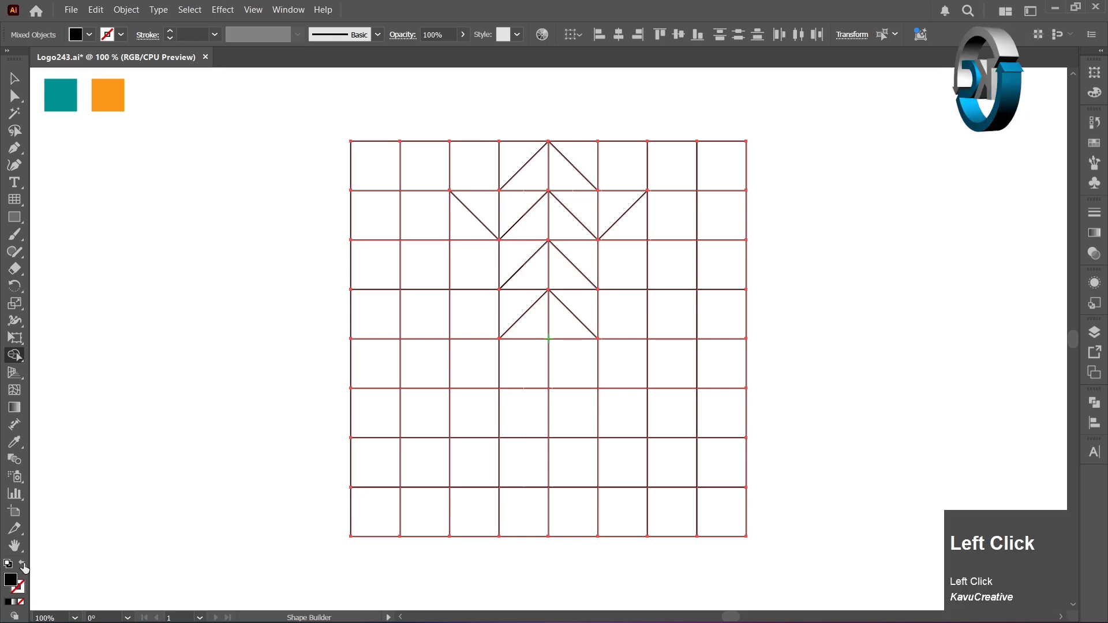
{"action": "left_click", "coordinate": [527, 176]}
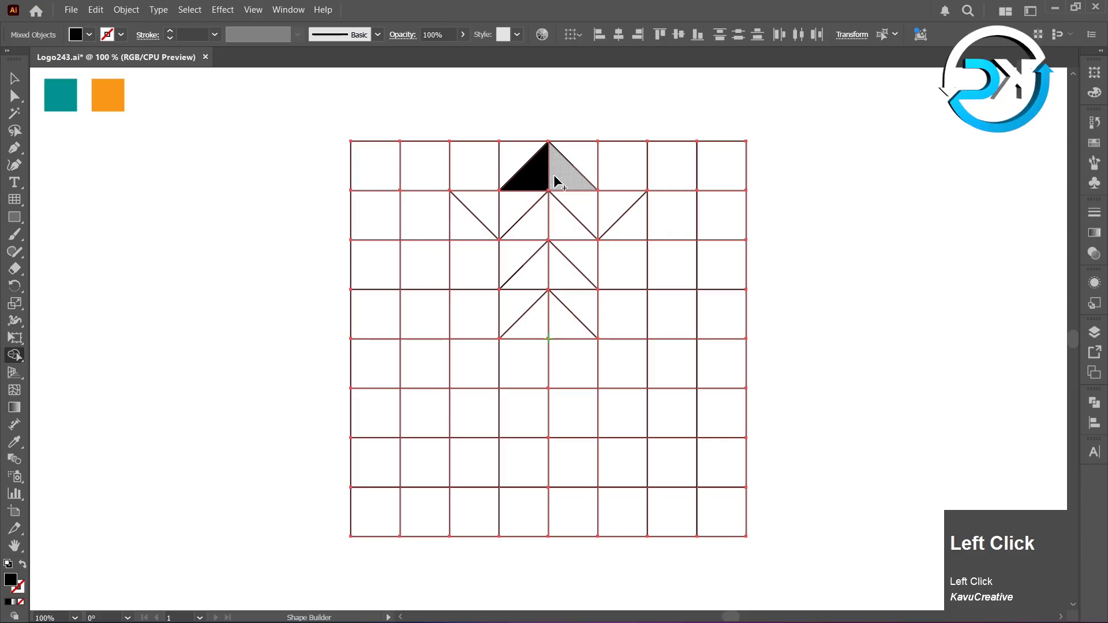
{"action": "left_click", "coordinate": [559, 176]}
Fill the six triangles around the zigzag in the grid's second row with black using Shape Builder.
{"action": "left_click", "coordinate": [526, 203]}
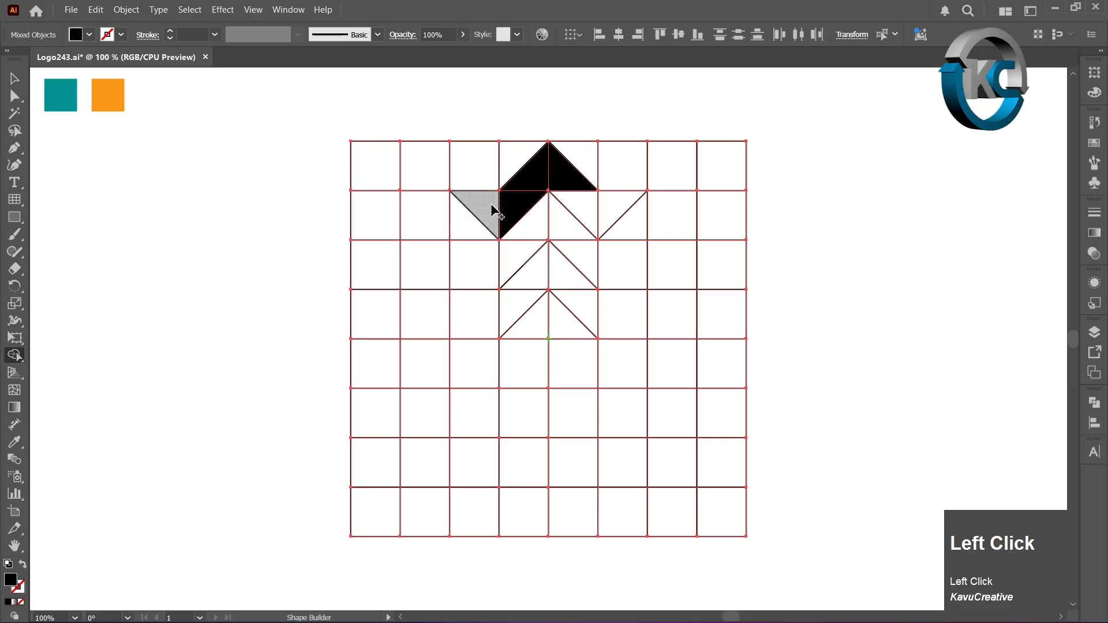
{"action": "left_click", "coordinate": [487, 205]}
{"action": "left_click", "coordinate": [530, 227]}
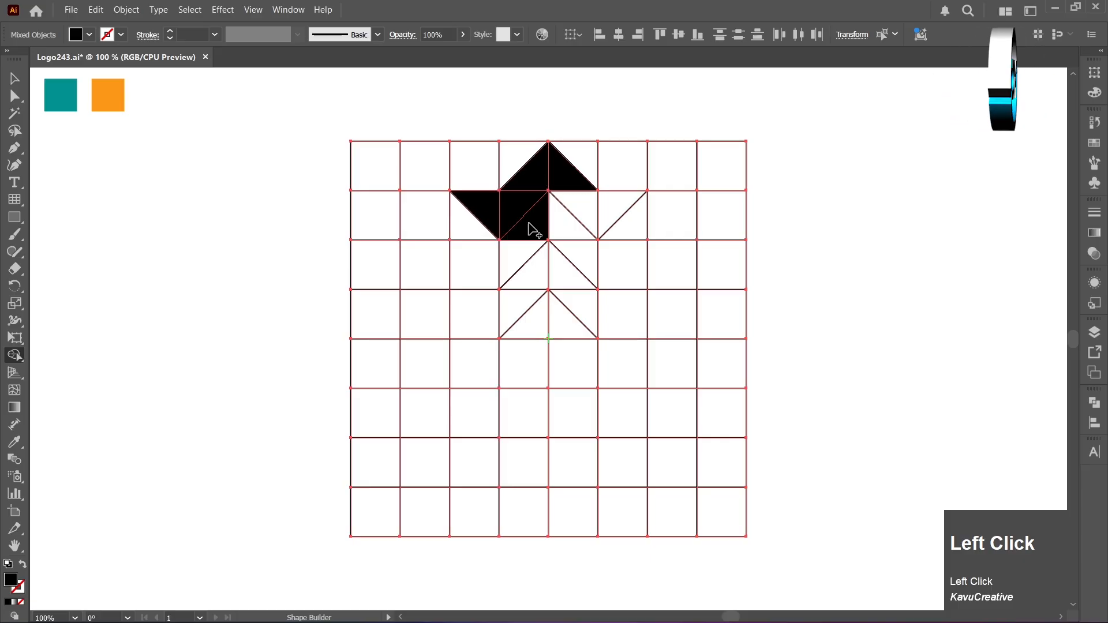
{"action": "left_click", "coordinate": [566, 223]}
{"action": "left_click", "coordinate": [580, 213]}
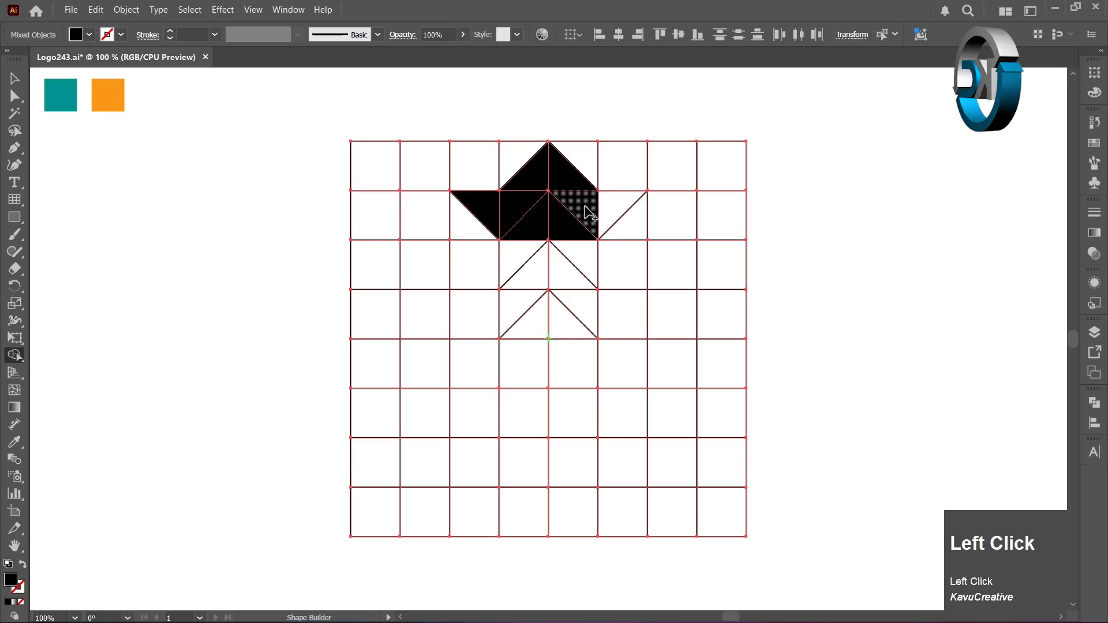
{"action": "left_click", "coordinate": [607, 210]}
{"action": "left_click", "coordinate": [571, 235]}
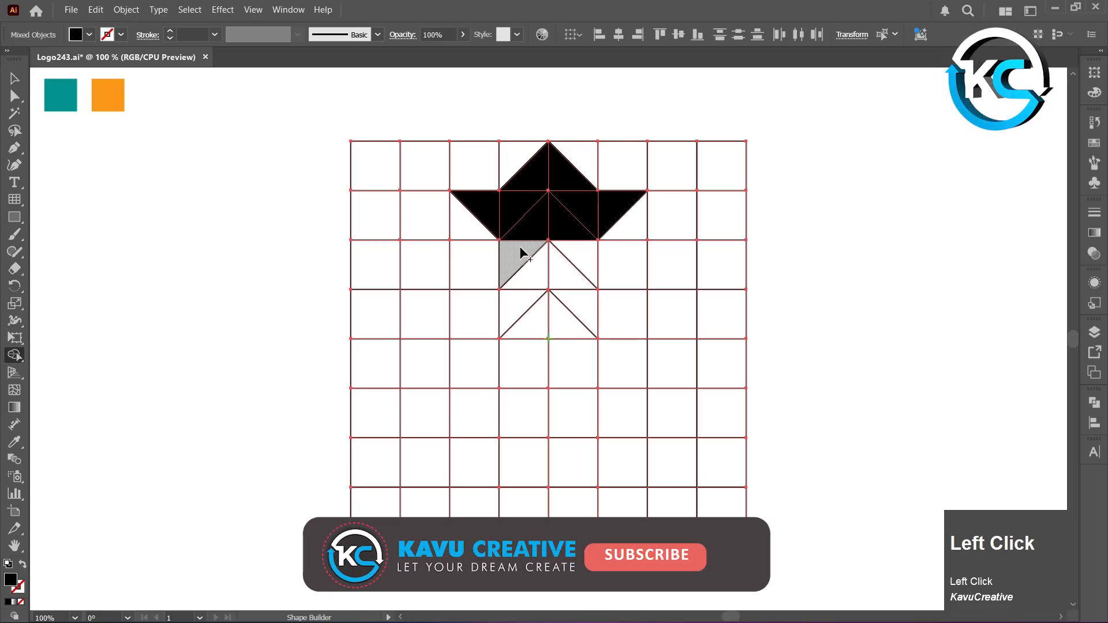
Fill the four triangles around the chevron in the grid's third row with black using Shape Builder.
{"action": "left_click", "coordinate": [519, 251]}
{"action": "left_click", "coordinate": [532, 273]}
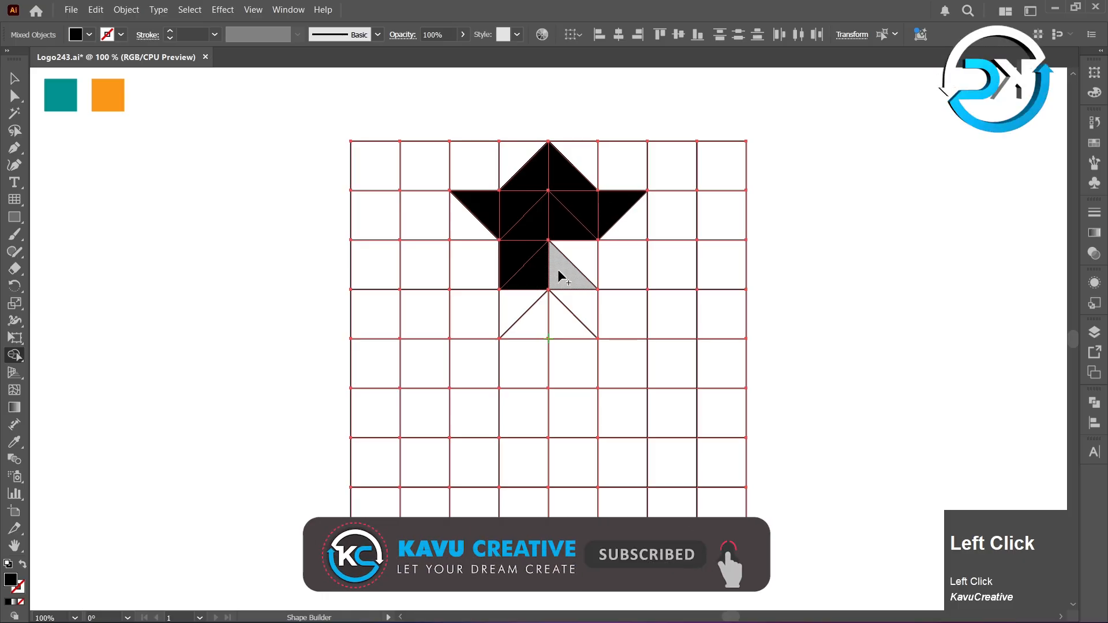
{"action": "left_click", "coordinate": [565, 270]}
{"action": "left_click", "coordinate": [582, 254]}
{"action": "left_click", "coordinate": [574, 277]}
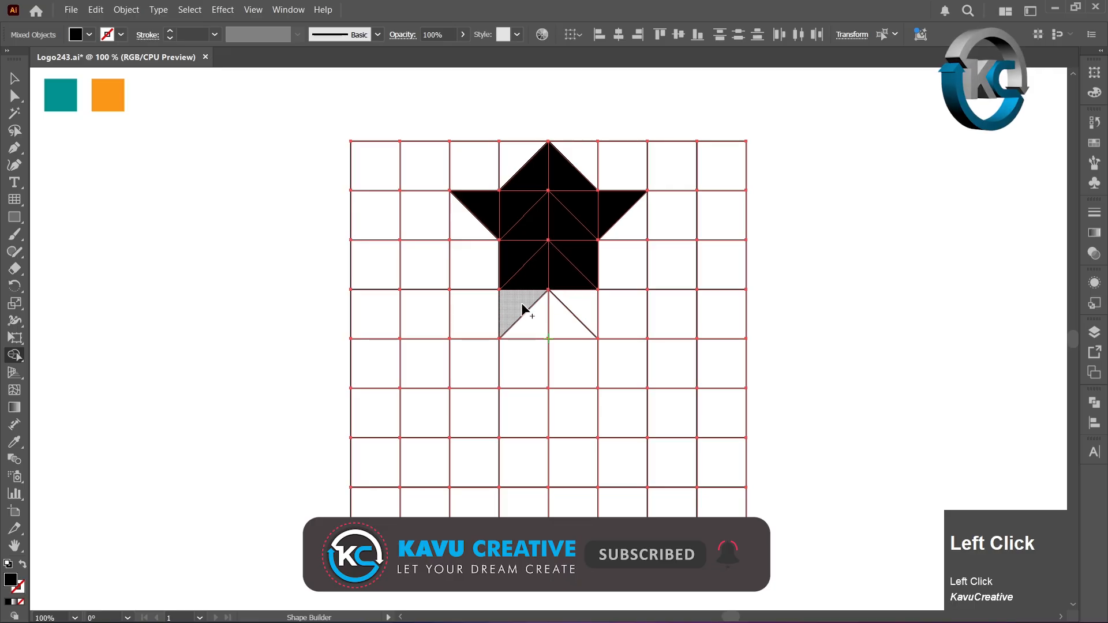
Fill the four triangles around the chevron in the grid's fourth row with black using Shape Builder.
{"action": "left_click", "coordinate": [520, 309]}
{"action": "left_click", "coordinate": [534, 316]}
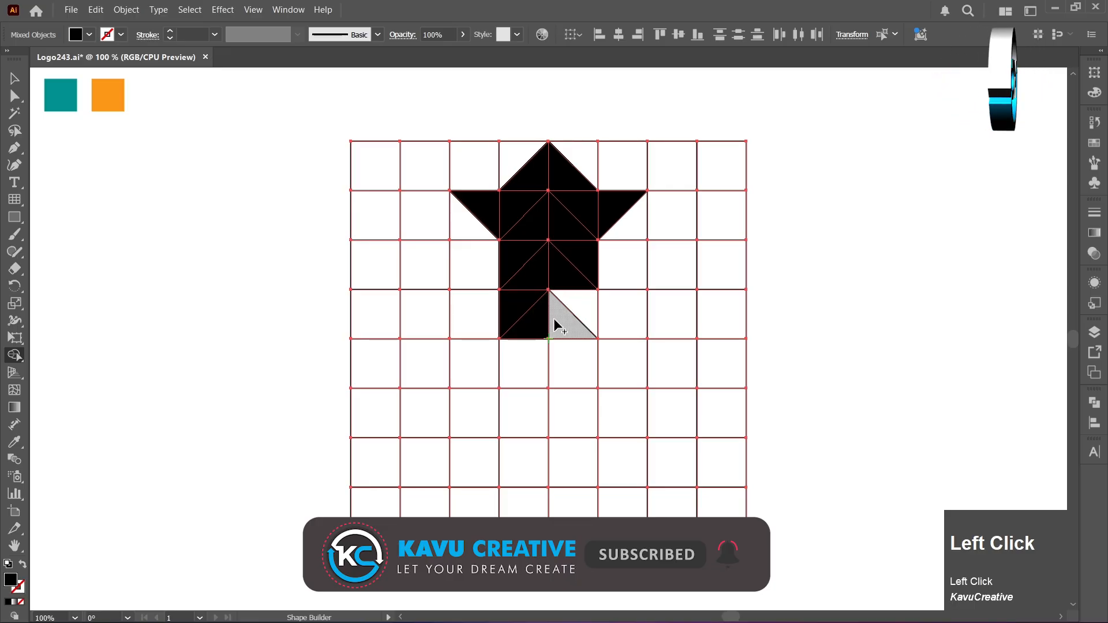
{"action": "left_click", "coordinate": [570, 323]}
{"action": "left_click", "coordinate": [576, 304]}
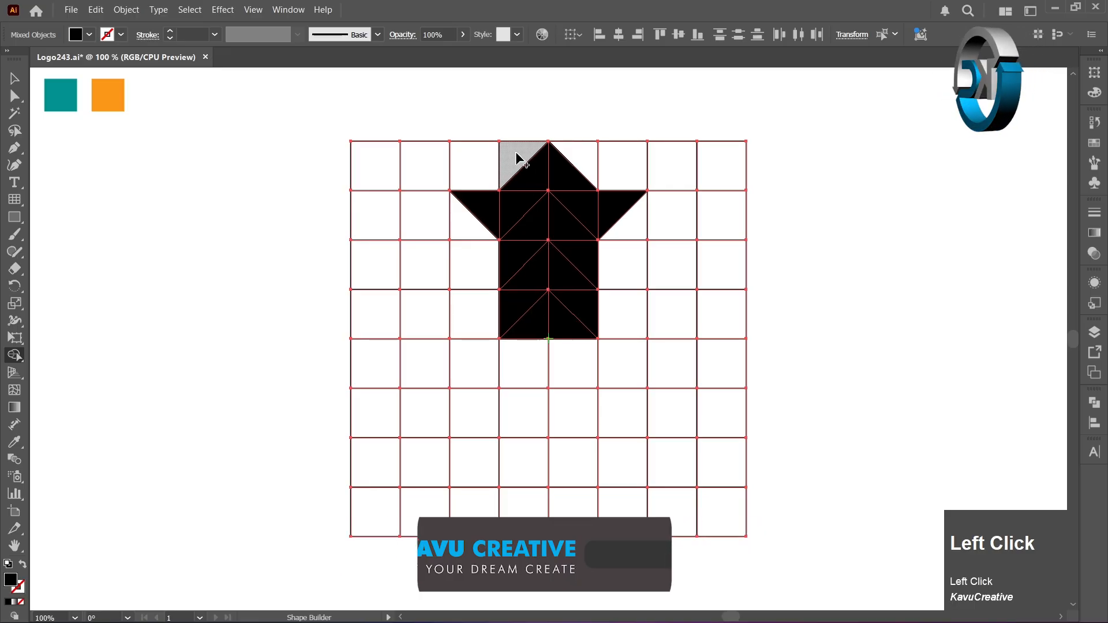
Erase the empty cells beside the peak in the first row and right of the black shape in the second row with Shape Builder.
{"action": "mouse_move", "coordinate": [512, 157]}
{"action": "left_mouse_down"}
{"action": "mouse_move", "coordinate": [506, 148]}
{"action": "mouse_move", "coordinate": [410, 179]}
{"action": "mouse_move", "coordinate": [369, 175]}
{"action": "left_mouse_up"}
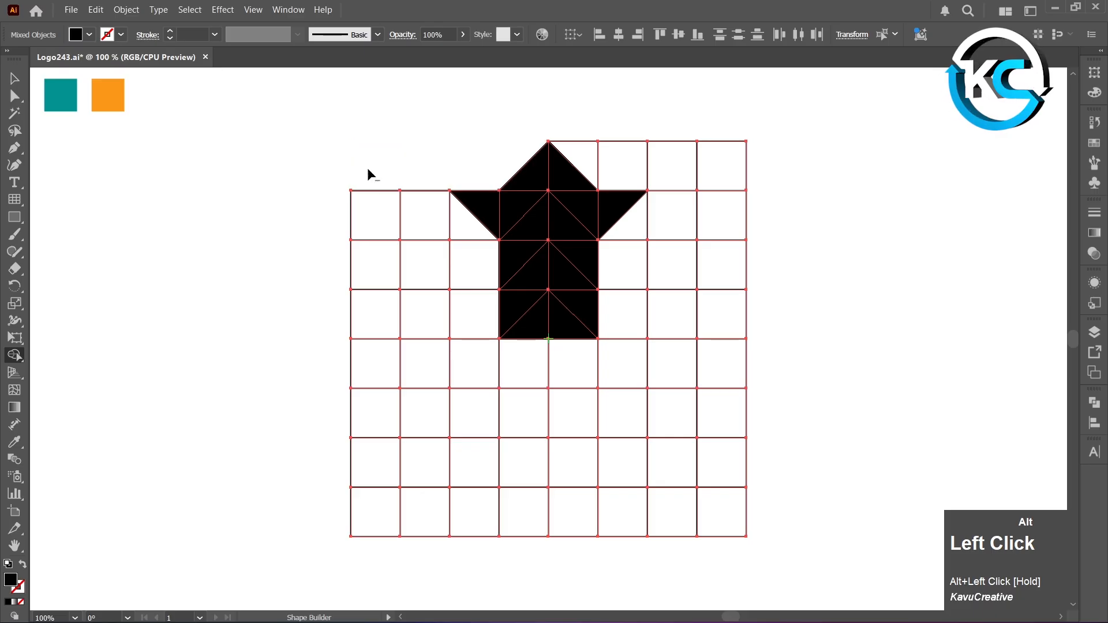
{"action": "left_click_drag", "start_coordinate": [583, 148], "coordinate": [735, 174]}
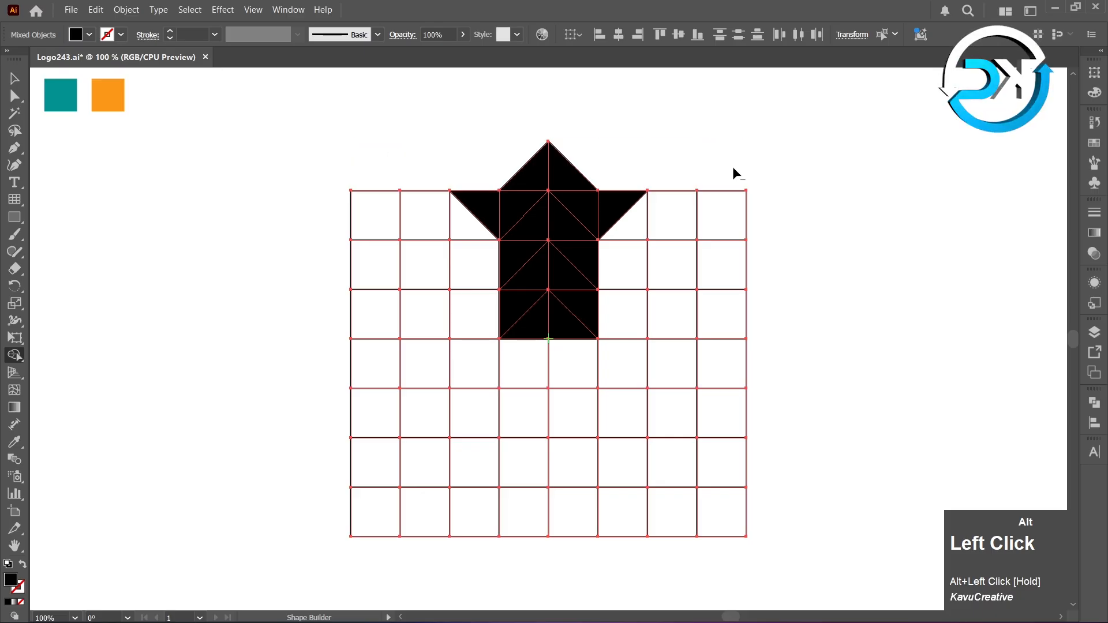
{"action": "left_click", "coordinate": [682, 188], "text": "alt"}
{"action": "left_click", "coordinate": [707, 205], "text": "alt"}
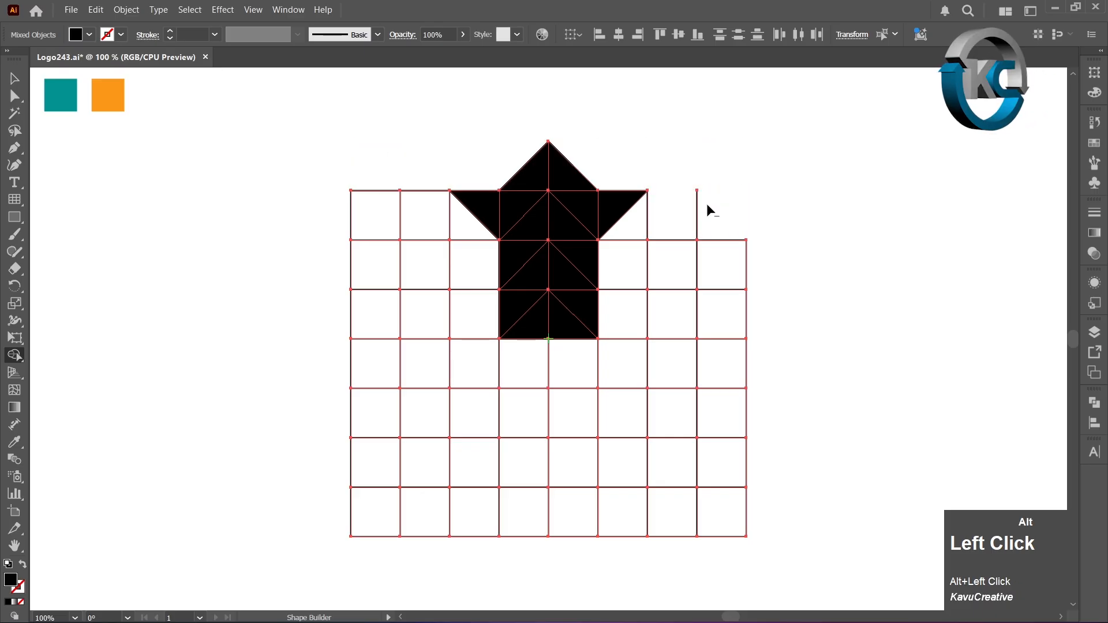
{"action": "left_click", "coordinate": [649, 223], "text": "alt"}
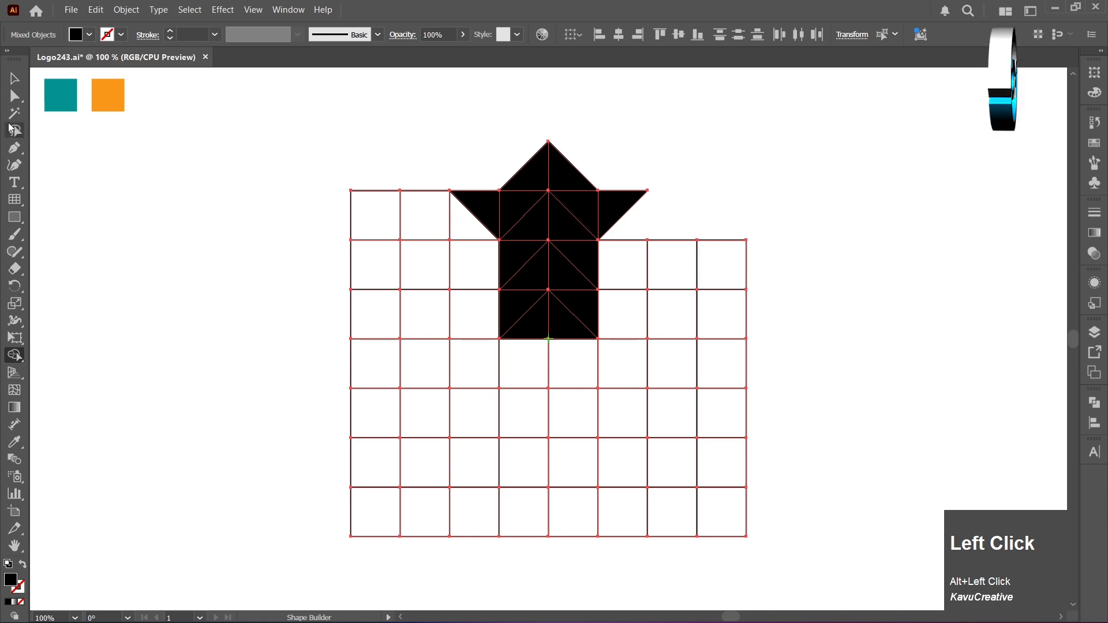
Ungroup the grid and black shape into separate pieces, and clear the selection.
{"action": "left_click", "coordinate": [14, 78]}
{"action": "left_click", "coordinate": [232, 189]}
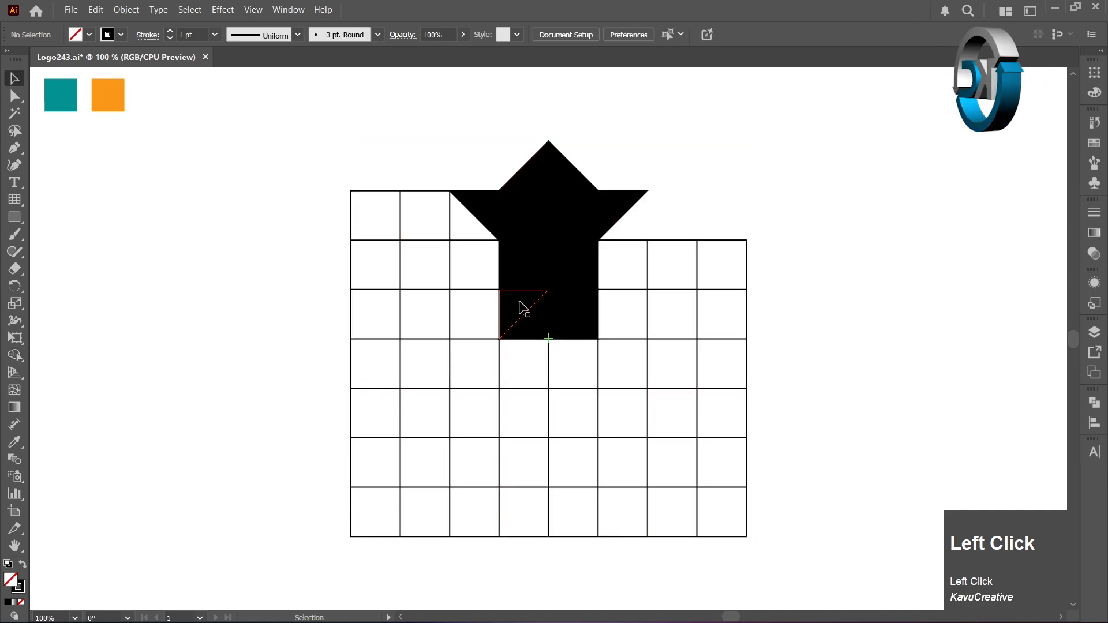
{"action": "left_click", "coordinate": [569, 299]}
{"action": "right_click", "coordinate": [571, 301]}
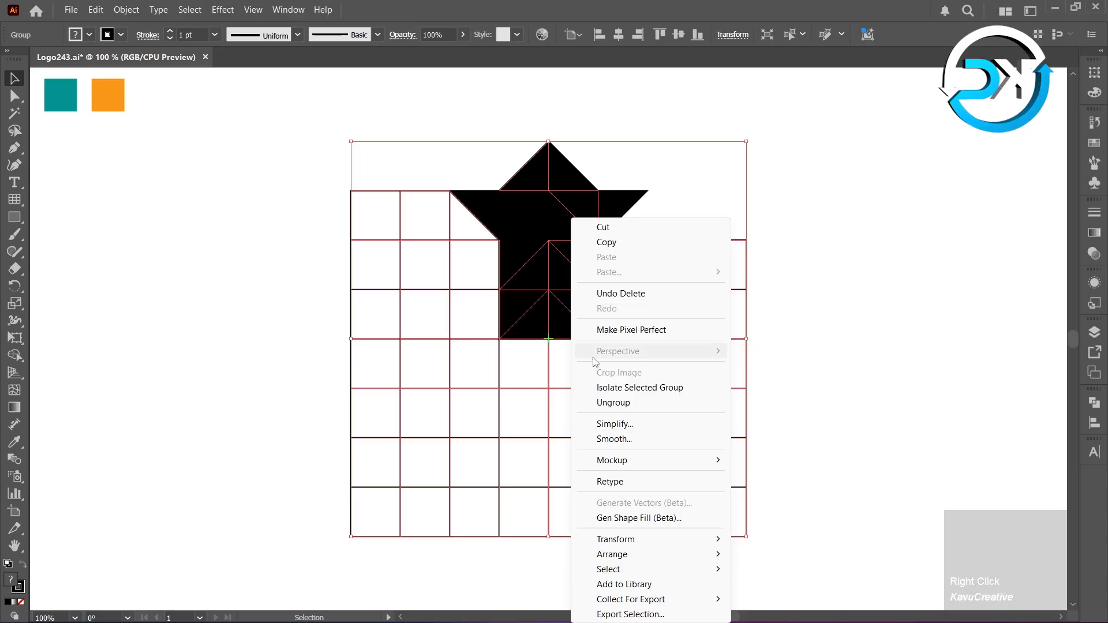
{"action": "left_click", "coordinate": [621, 401]}
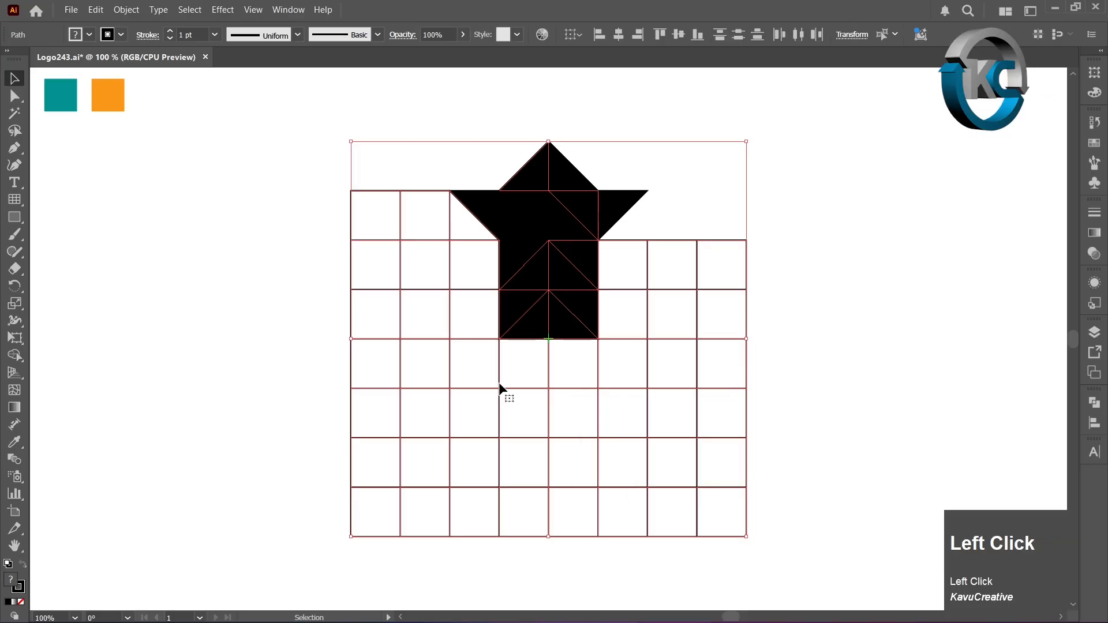
{"action": "left_click", "coordinate": [241, 279]}
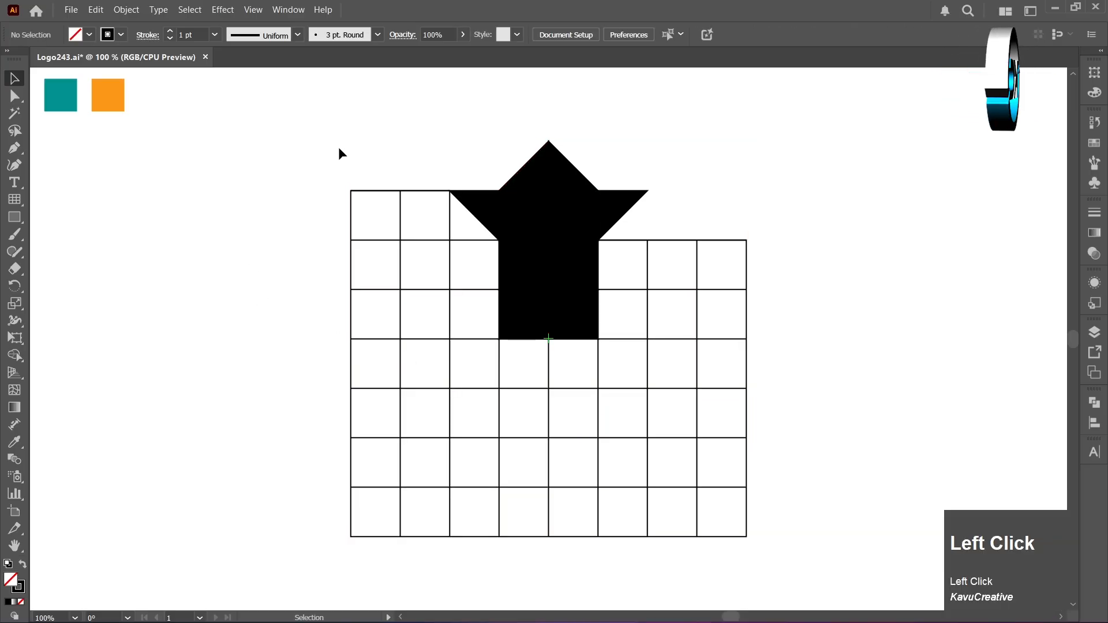
Select all the artwork, exclude every black triangle from the selection, and delete the remaining grid lines and cells.
{"action": "left_click_drag", "start_coordinate": [437, 234], "coordinate": [812, 568]}
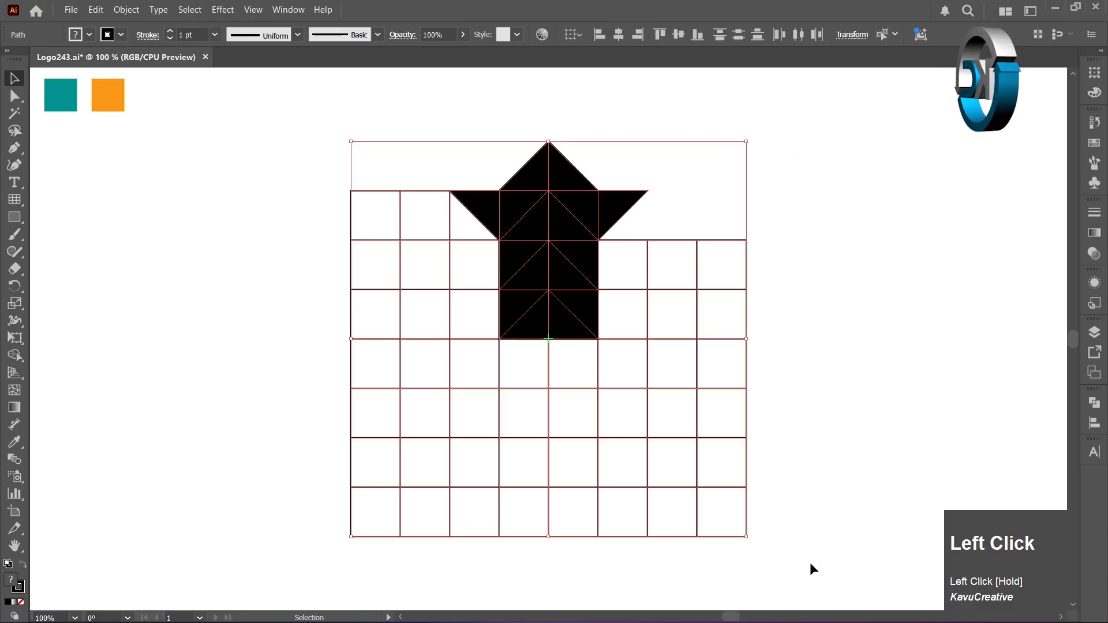
{"action": "left_click", "coordinate": [534, 175], "text": "shift"}
{"action": "left_click", "coordinate": [562, 175], "text": "shift"}
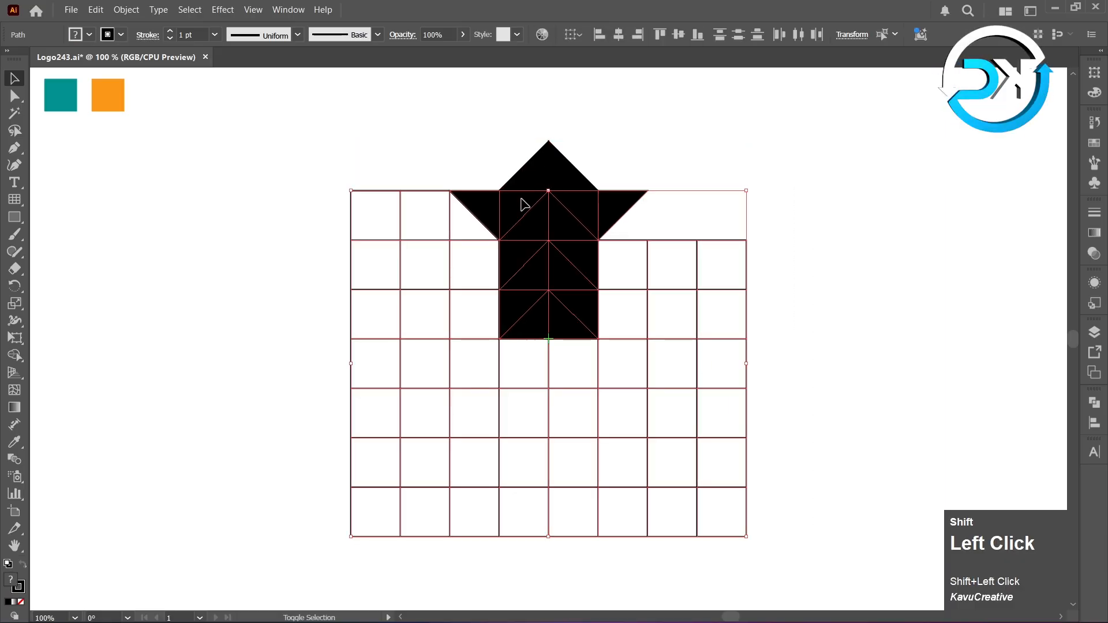
{"action": "left_click", "coordinate": [538, 224], "text": "shift"}
{"action": "left_click", "coordinate": [577, 208], "text": "shift"}
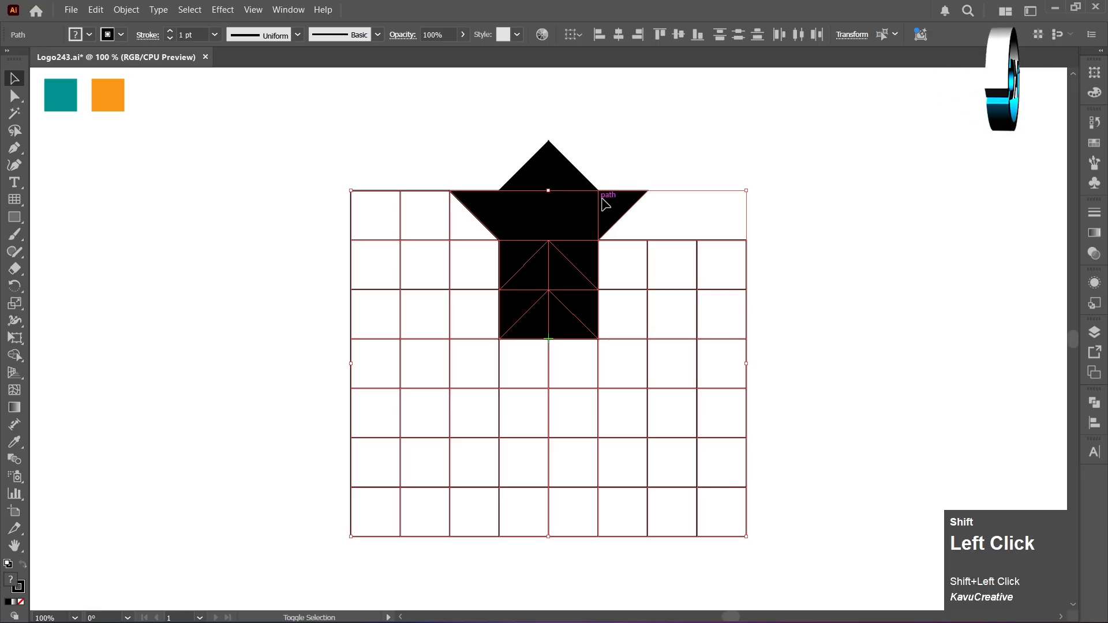
{"action": "left_click", "coordinate": [614, 206], "text": "shift"}
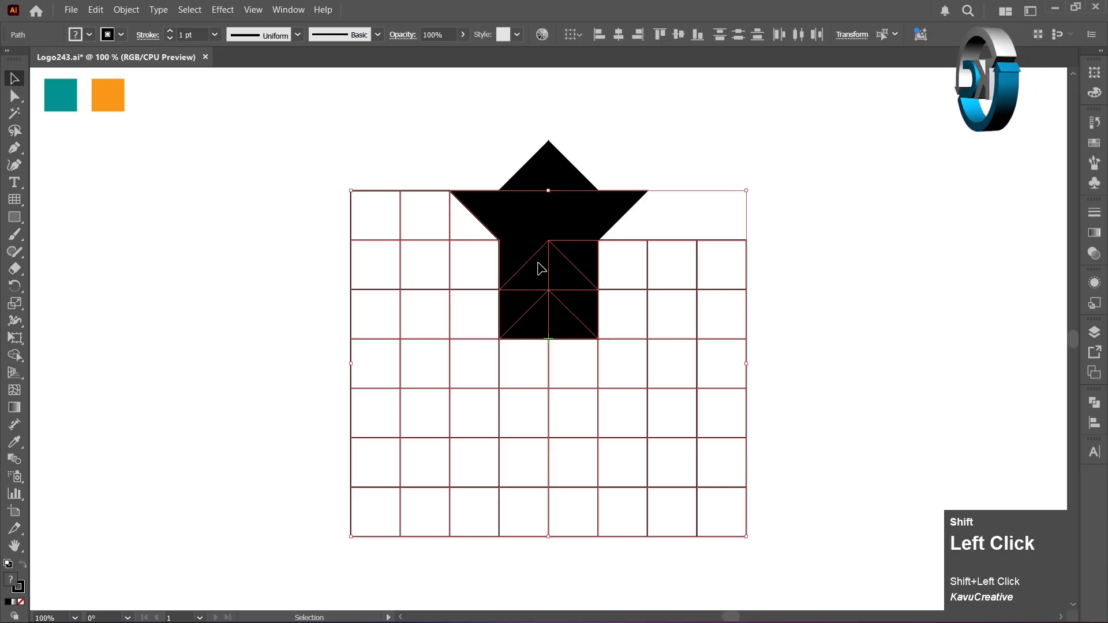
{"action": "left_click", "coordinate": [539, 265], "text": "shift"}
{"action": "left_click", "coordinate": [580, 258], "text": "shift"}
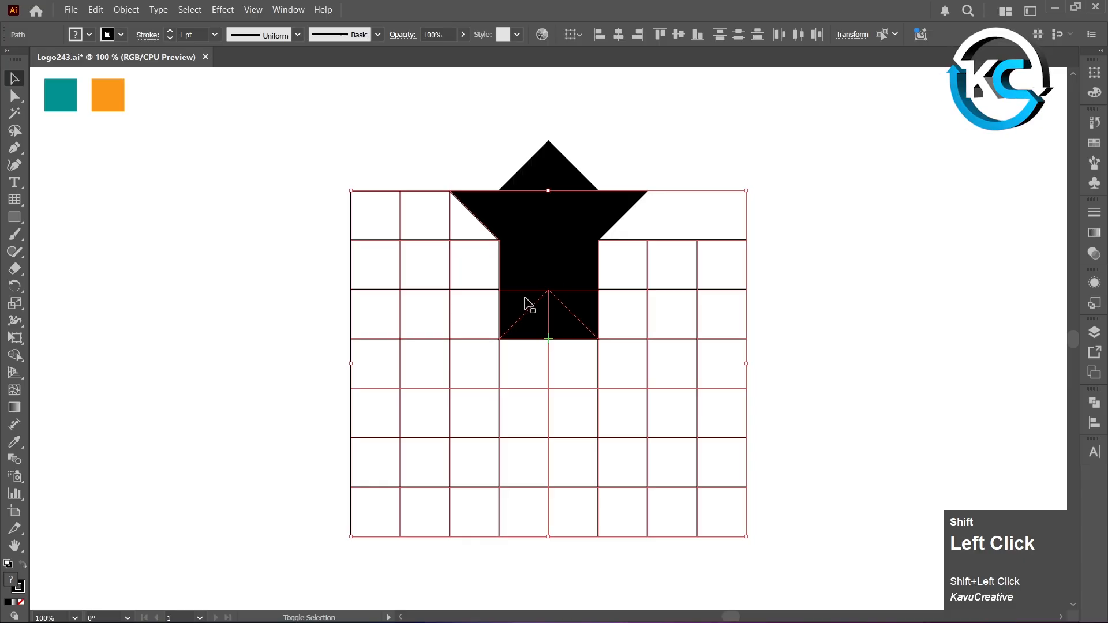
{"action": "left_click", "coordinate": [540, 322], "text": "shift"}
{"action": "left_click", "coordinate": [576, 311], "text": "shift"}
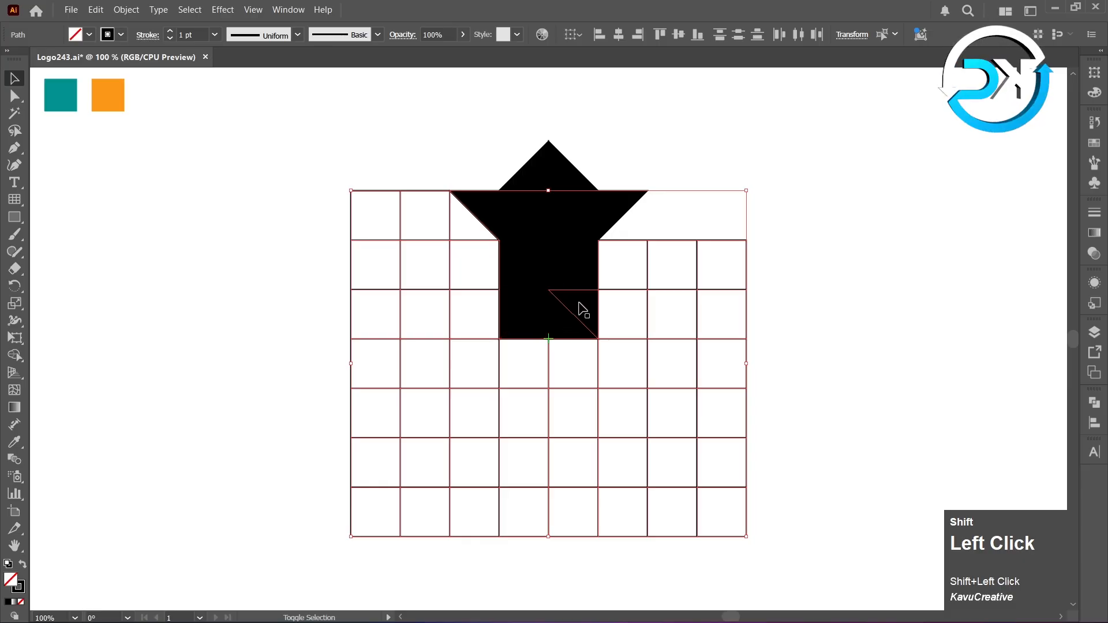
{"action": "key", "text": "Delete"}
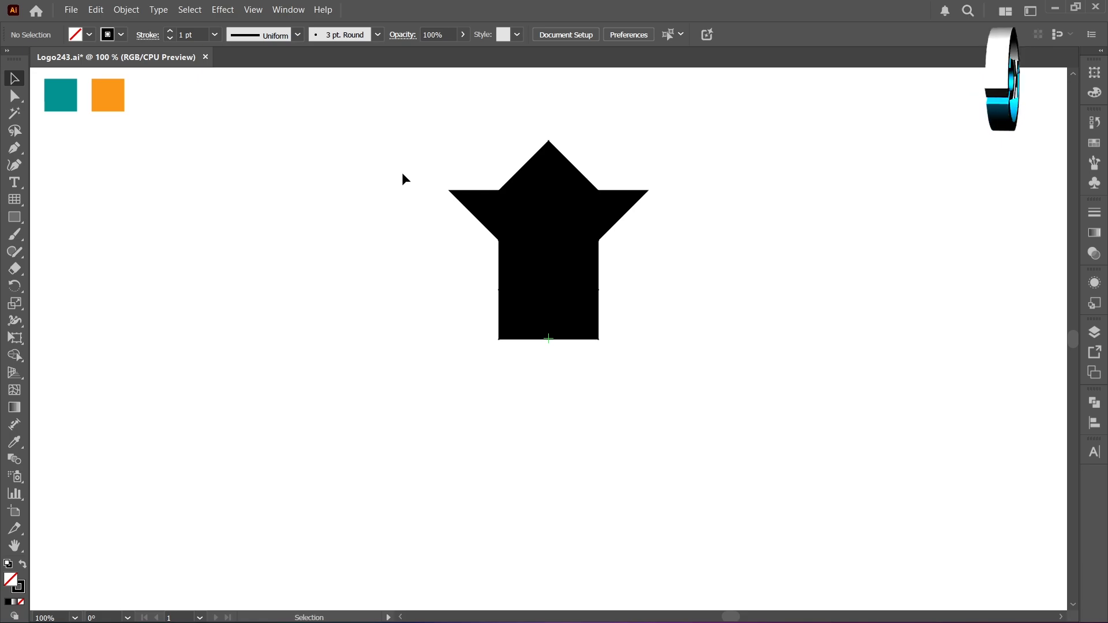
Apply the teal swatch's fill and white stroke to all the black triangles with the Eyedropper, and deselect them.
{"action": "left_click_drag", "start_coordinate": [424, 136], "coordinate": [644, 295]}
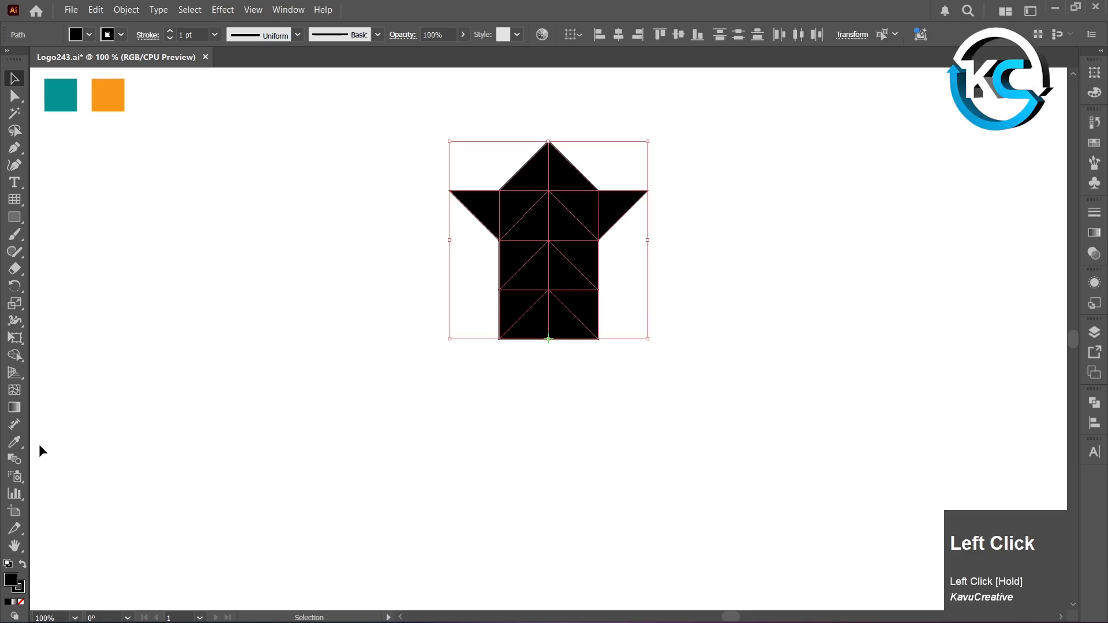
{"action": "left_click", "coordinate": [14, 441]}
{"action": "left_click", "coordinate": [68, 84]}
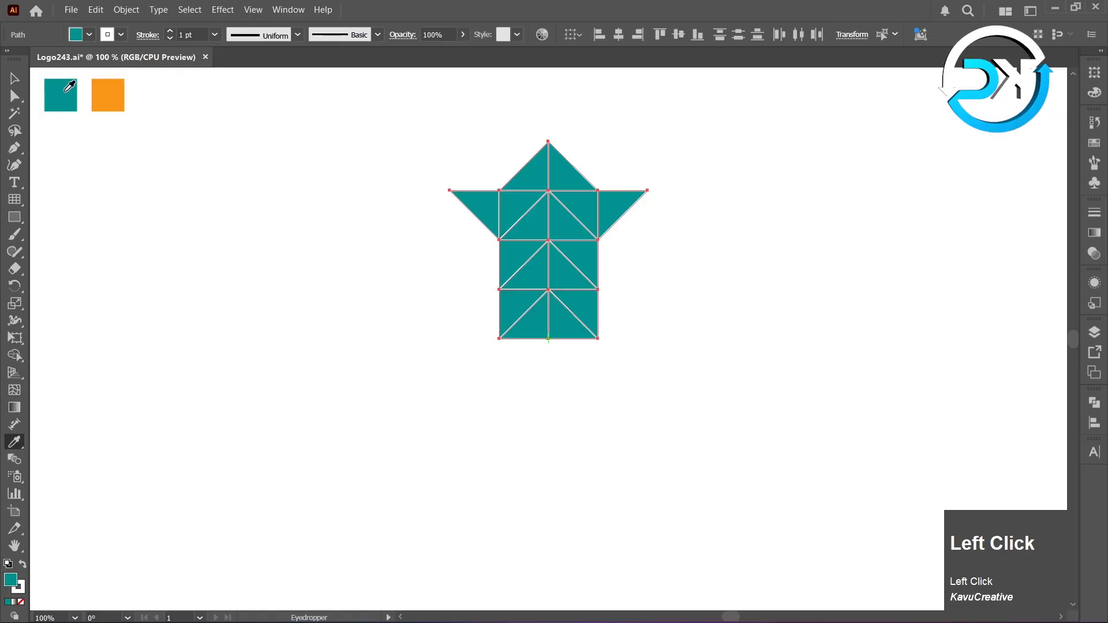
{"action": "left_click", "coordinate": [222, 109], "text": "ctrl"}
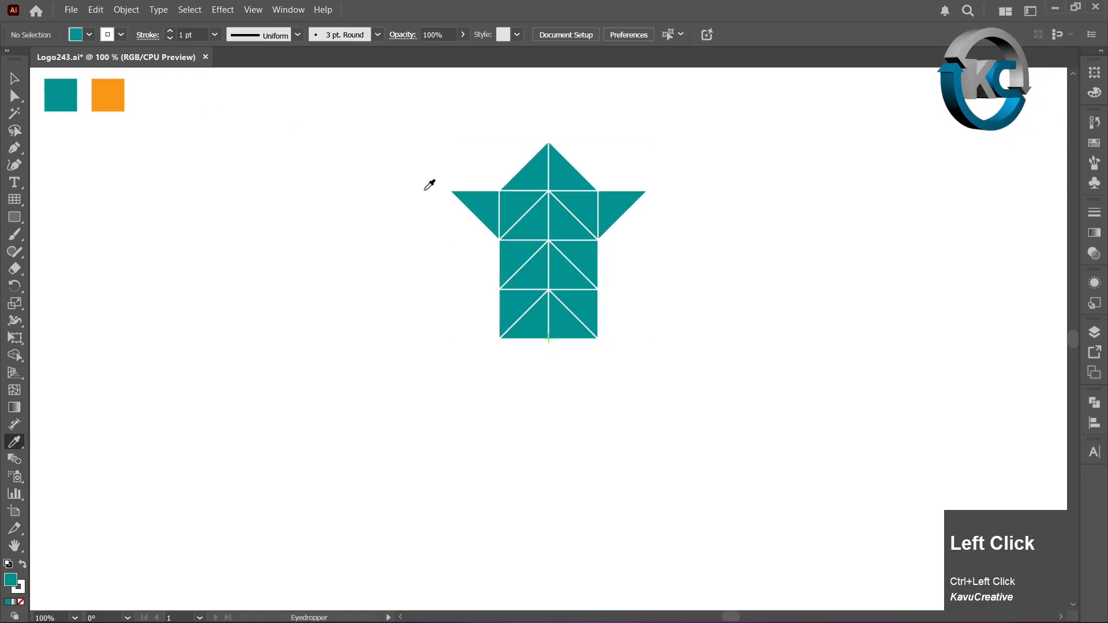
Recolor the two inner triangles under the second row's peak with the orange swatch using the Eyedropper.
{"action": "left_click", "coordinate": [527, 224], "text": "ctrl"}
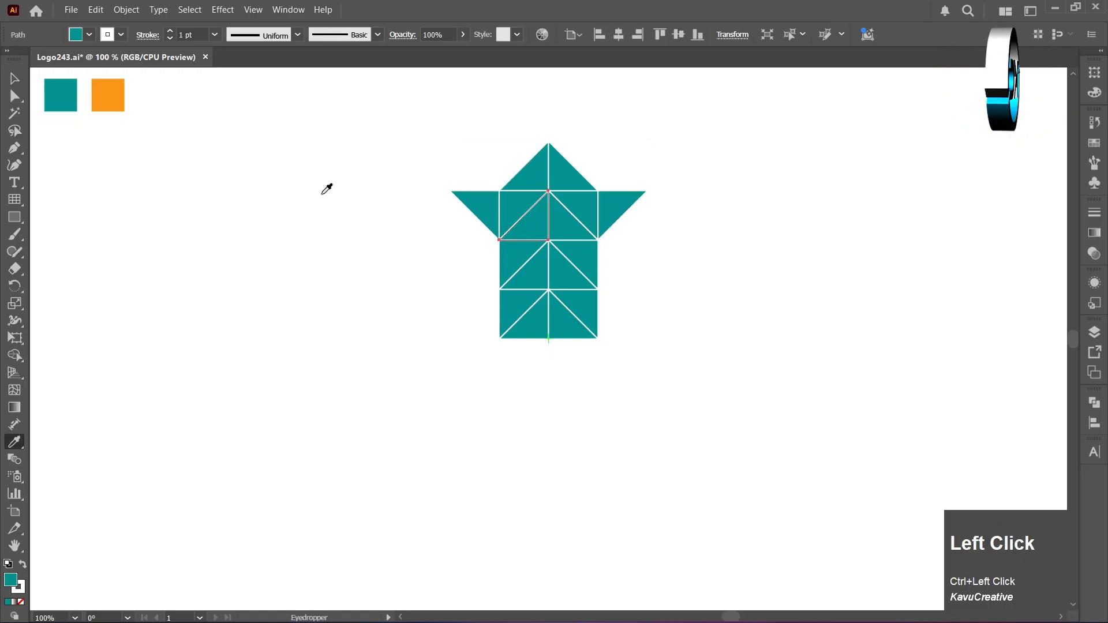
{"action": "left_click", "coordinate": [115, 99]}
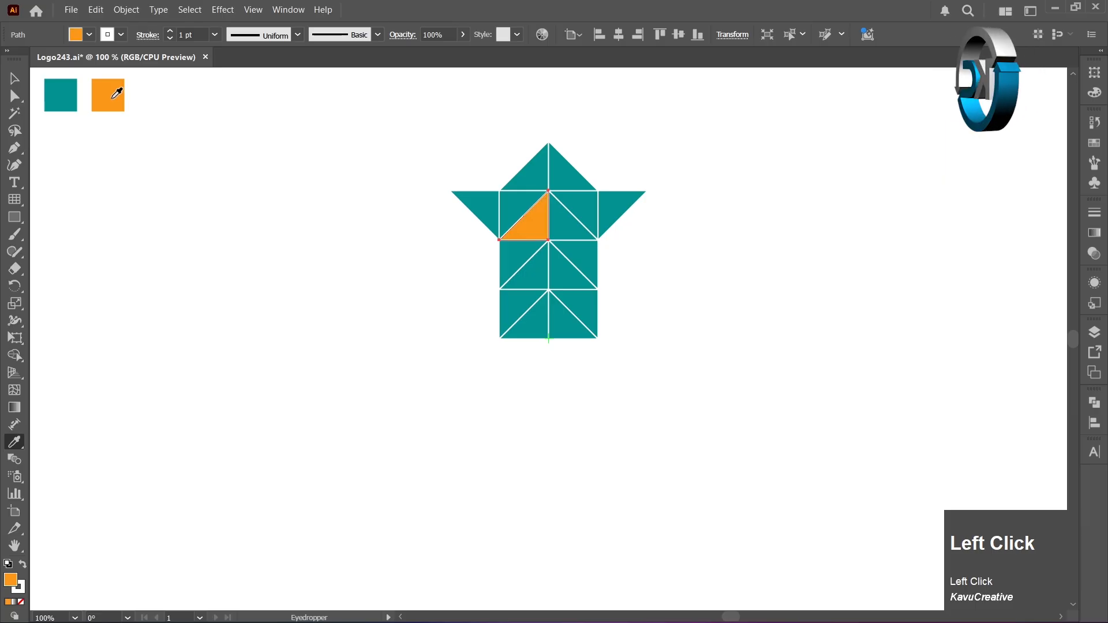
{"action": "left_click", "coordinate": [560, 203], "text": "ctrl"}
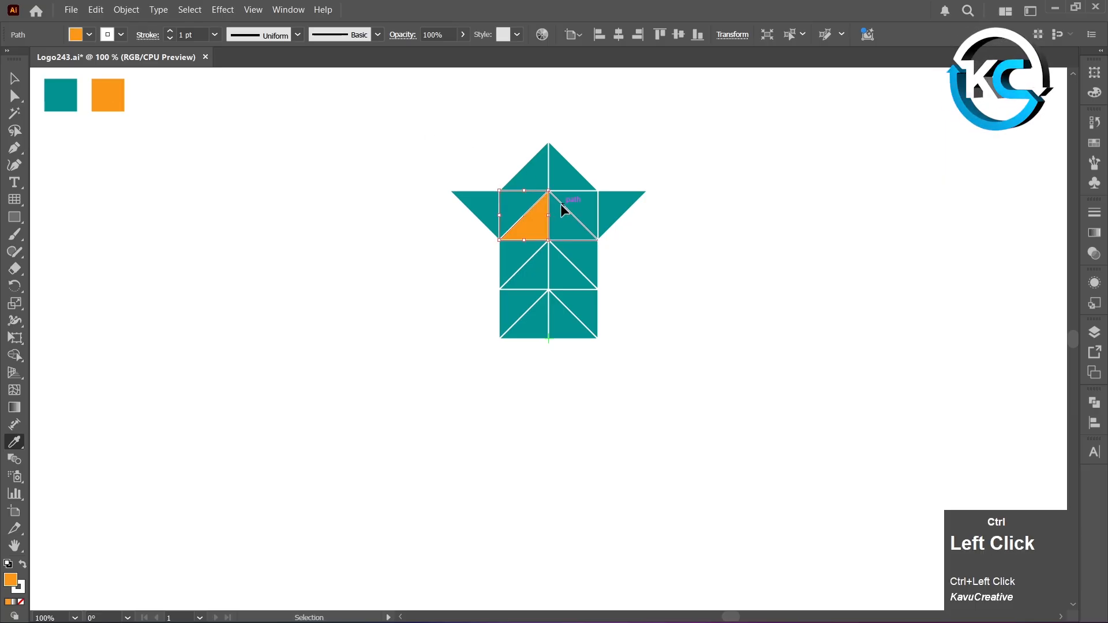
{"action": "left_click", "coordinate": [118, 94]}
Recolor the two outer triangles above the third row's chevron with the orange swatch using the Eyedropper.
{"action": "left_click", "coordinate": [511, 243], "text": "ctrl"}
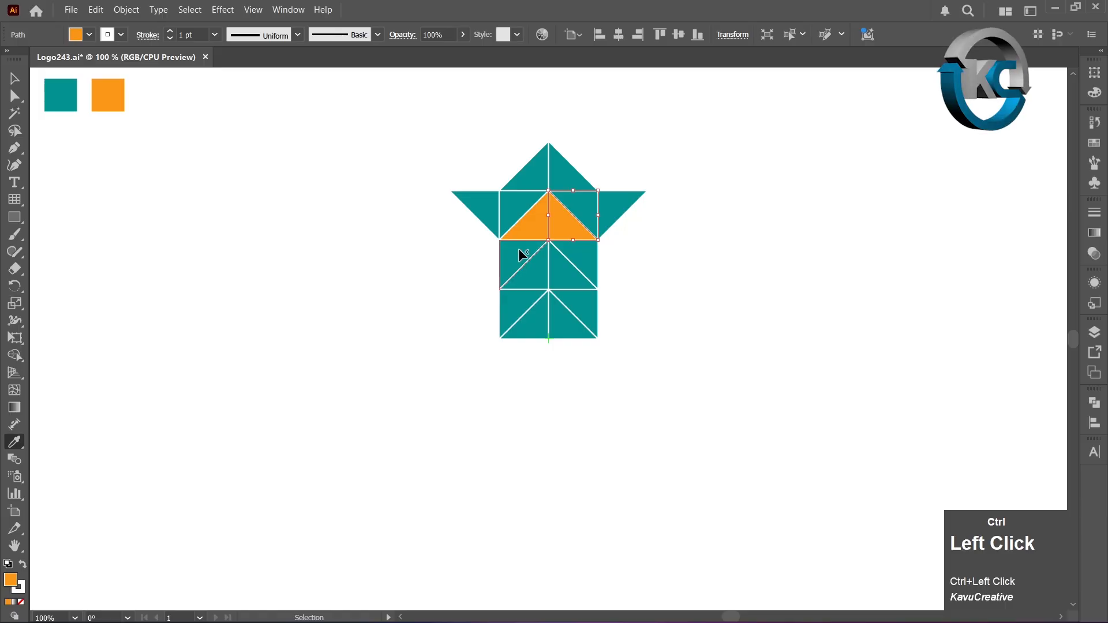
{"action": "left_click", "coordinate": [119, 93]}
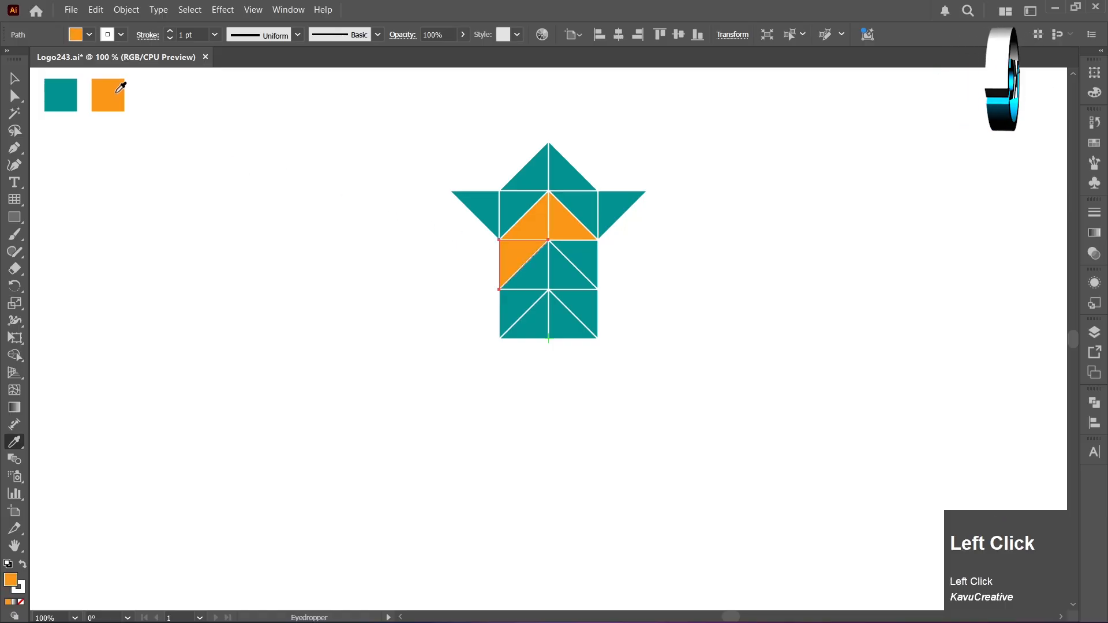
{"action": "left_click", "coordinate": [574, 259], "text": "ctrl"}
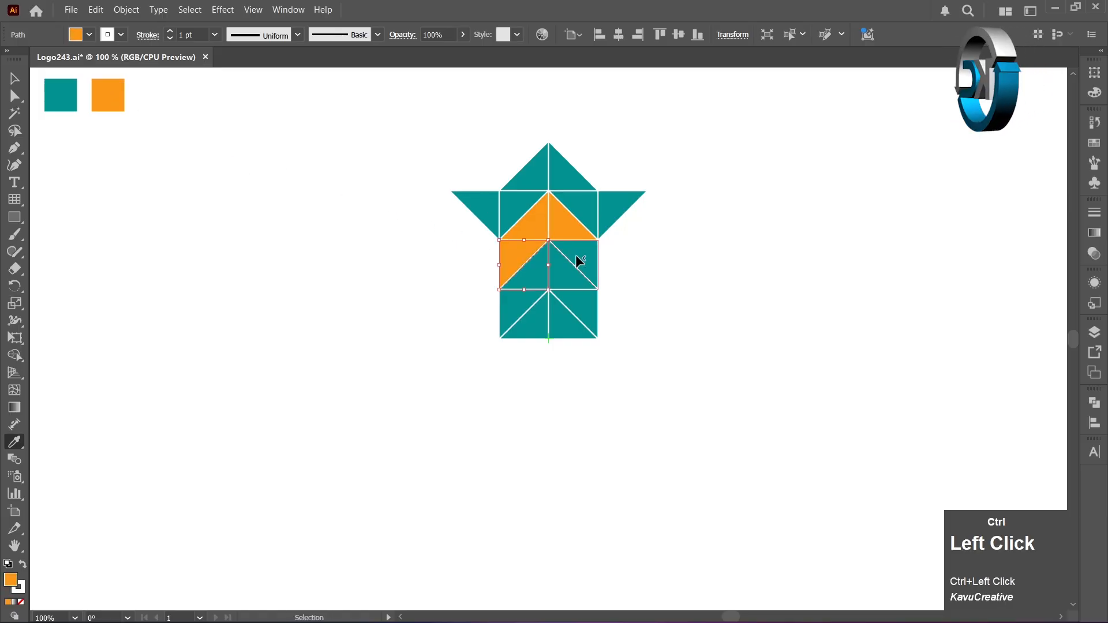
{"action": "left_click", "coordinate": [105, 96]}
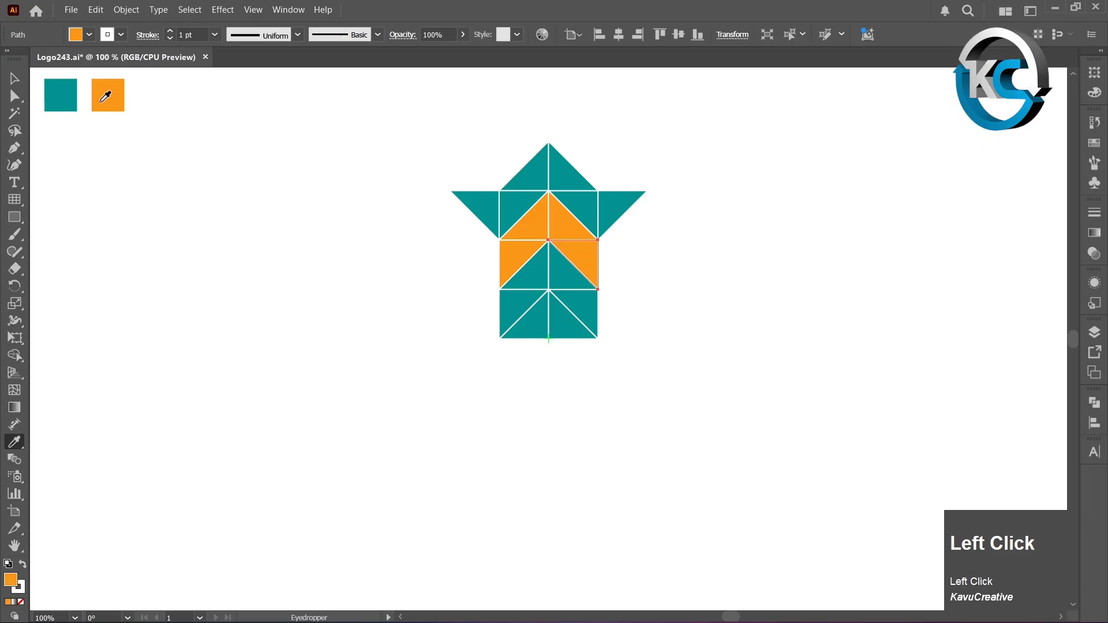
Recolor the two inner triangles under the fourth row's peak with the orange swatch, and clear the selection.
{"action": "left_click", "coordinate": [527, 320], "text": "ctrl"}
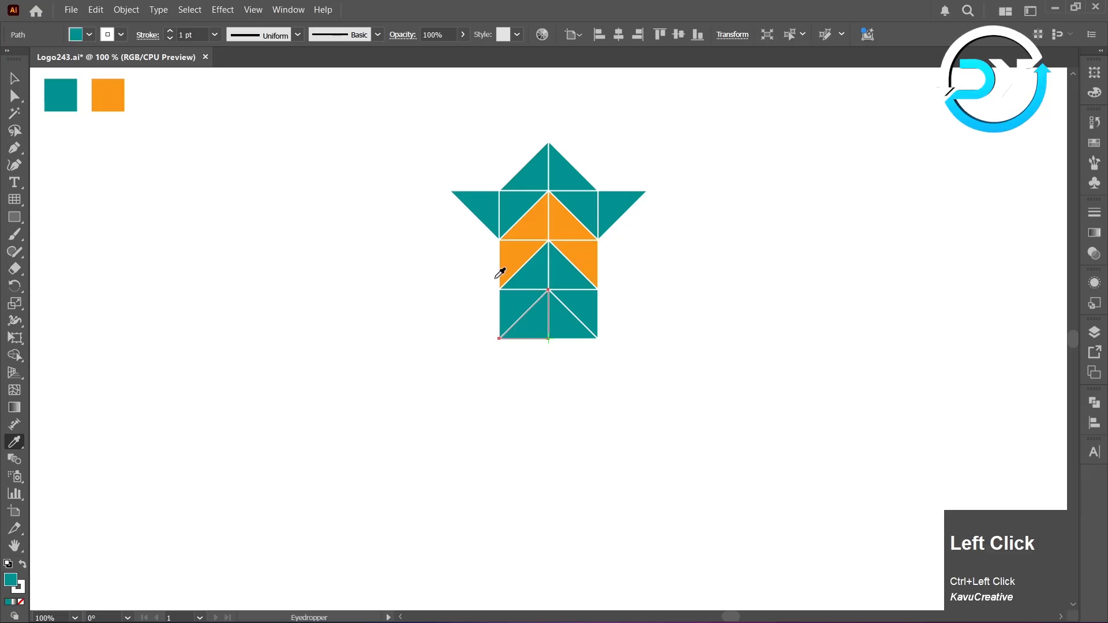
{"action": "left_click", "coordinate": [105, 97]}
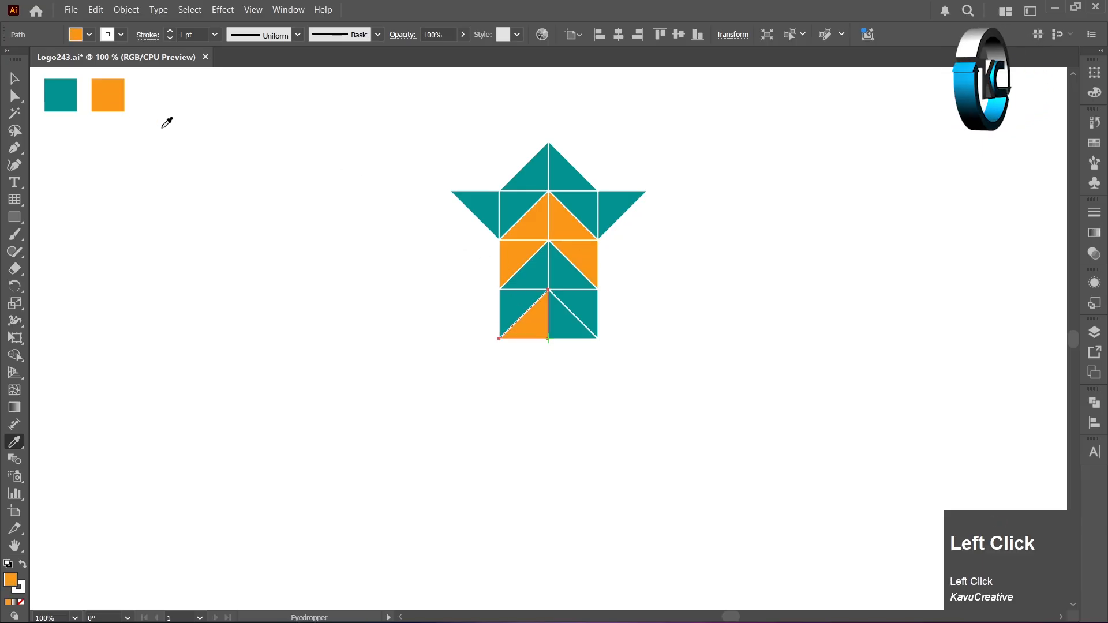
{"action": "left_click", "coordinate": [563, 316], "text": "ctrl"}
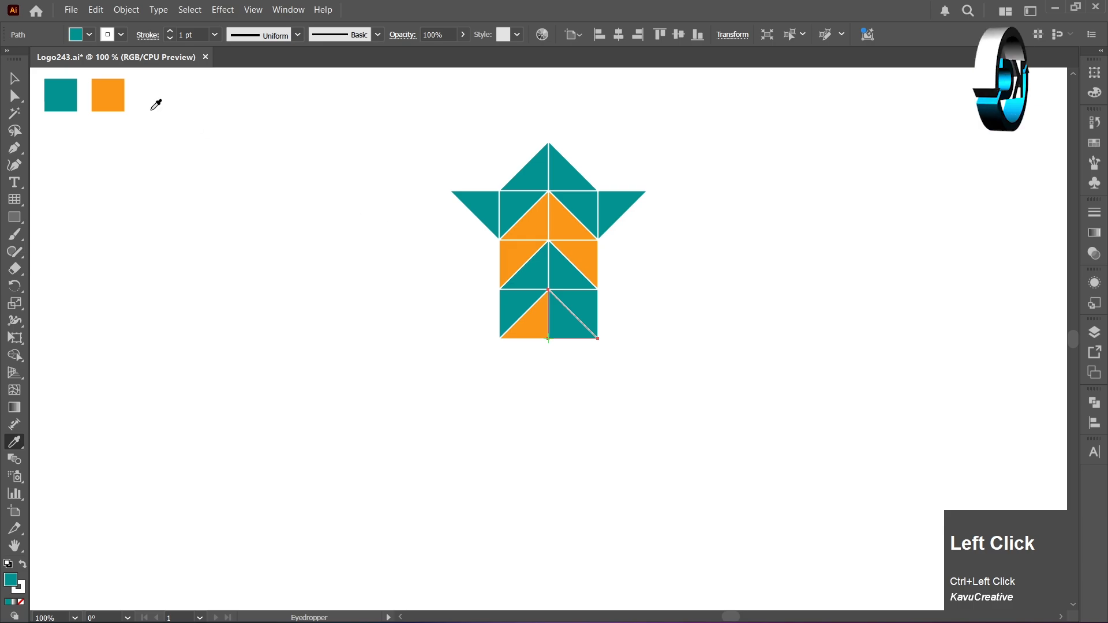
{"action": "left_click", "coordinate": [119, 90]}
{"action": "left_click", "coordinate": [14, 78]}
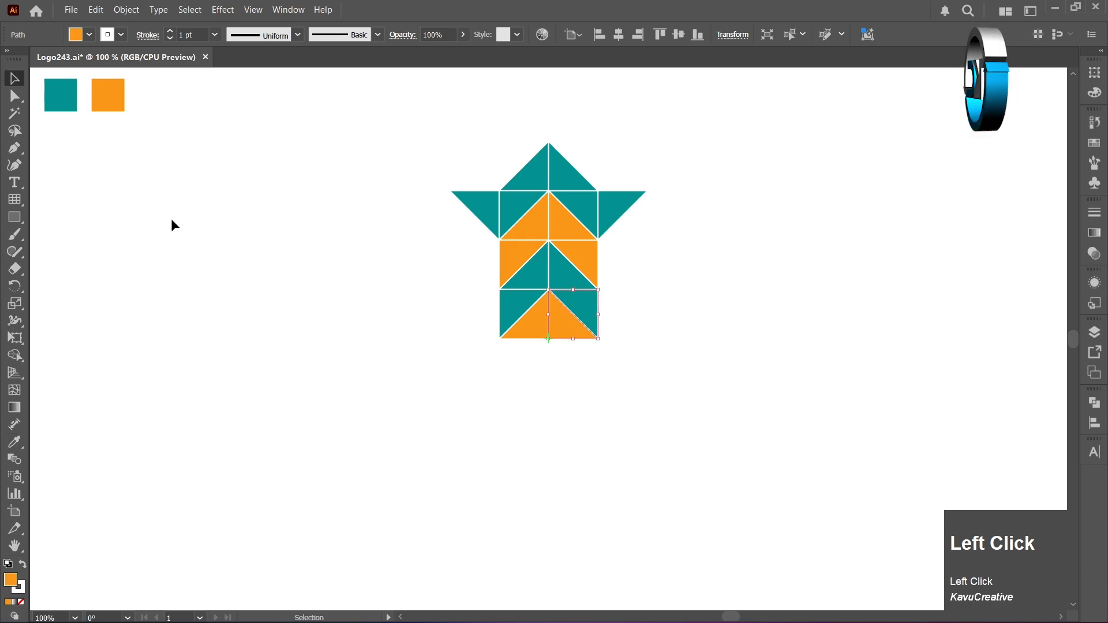
{"action": "left_click", "coordinate": [172, 219]}
Create a copy of the whole colored arm rotated 90° about the anchor at the middle of its base.
{"action": "left_click_drag", "start_coordinate": [438, 123], "coordinate": [674, 321]}
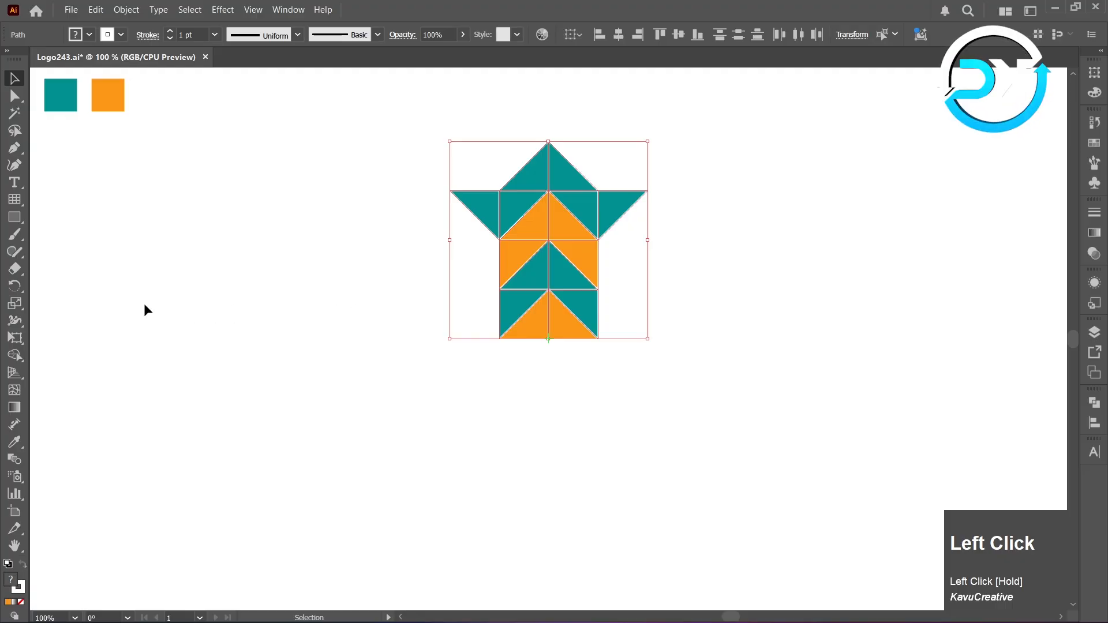
{"action": "left_click", "coordinate": [23, 284]}
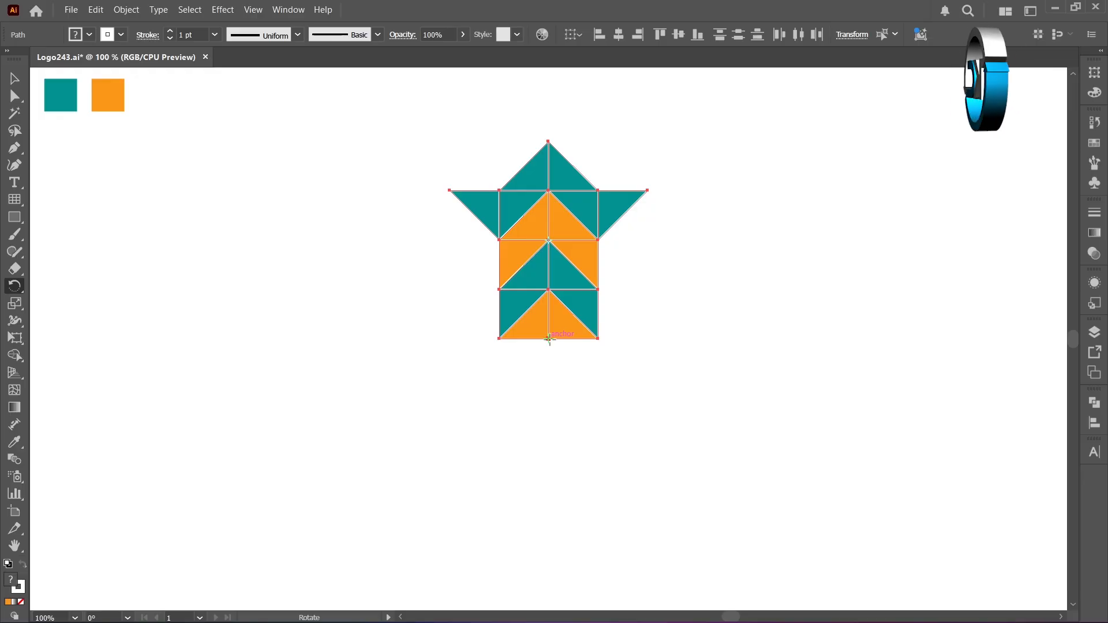
{"action": "left_click", "coordinate": [549, 338], "text": "alt"}
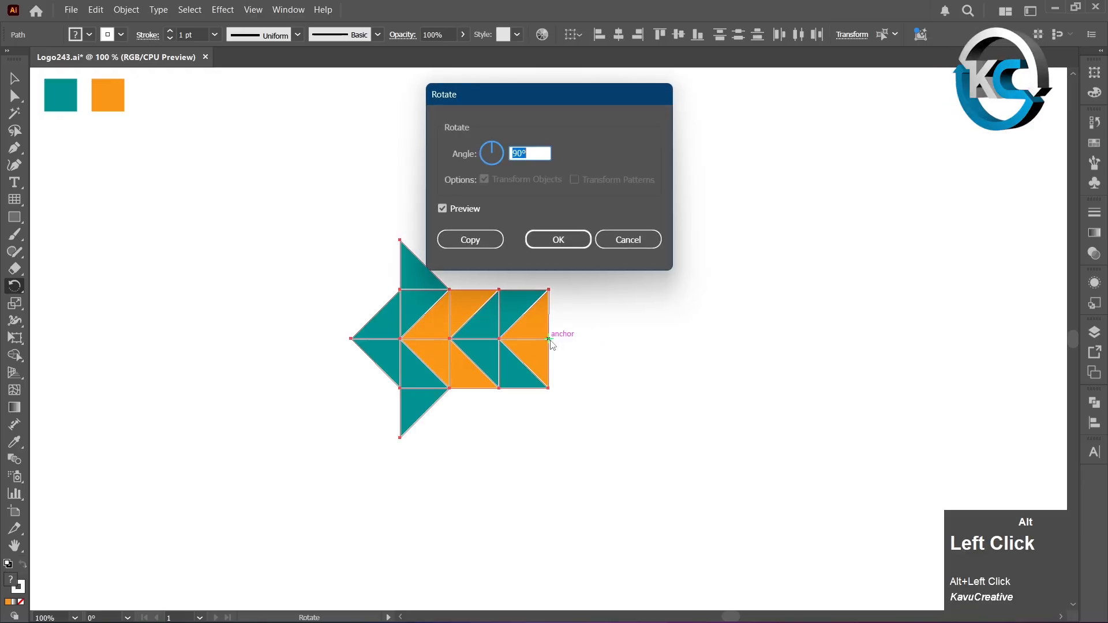
{"action": "left_click", "coordinate": [465, 160]}
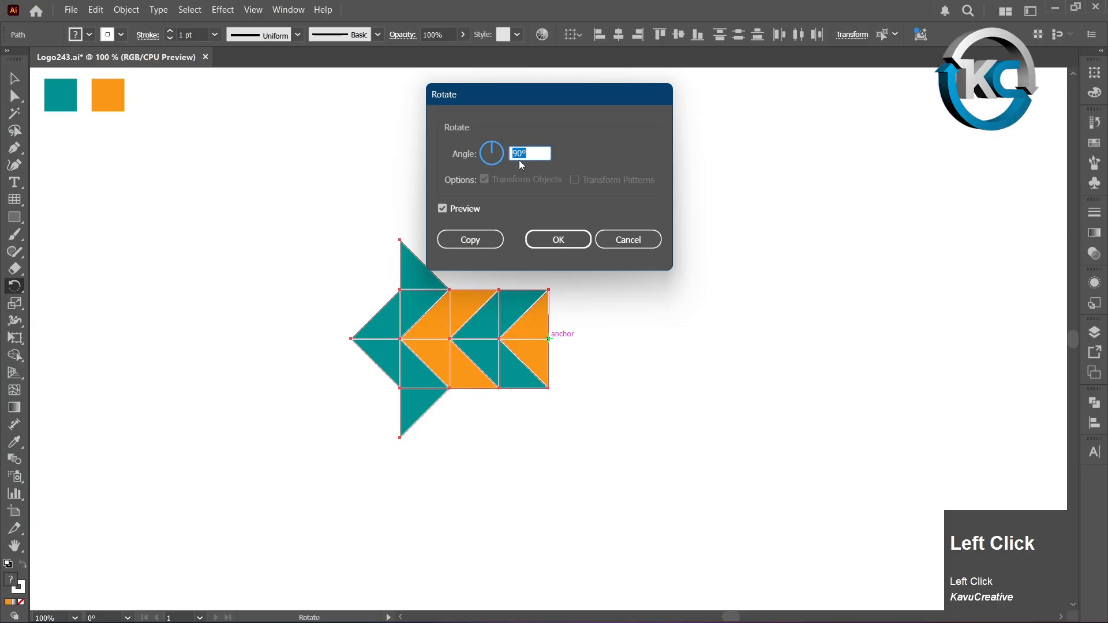
{"action": "left_click", "coordinate": [491, 237]}
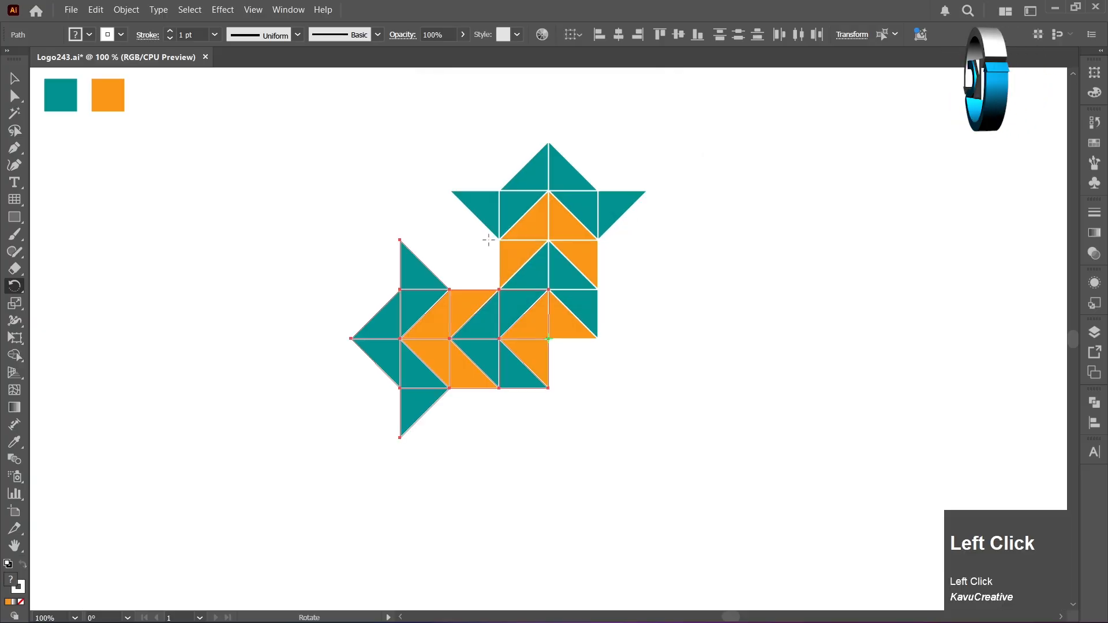
Repeat the rotated copy twice to complete the four-armed cross.
{"action": "key", "text": "ctrl"}
{"action": "key", "text": "ctrl+d"}
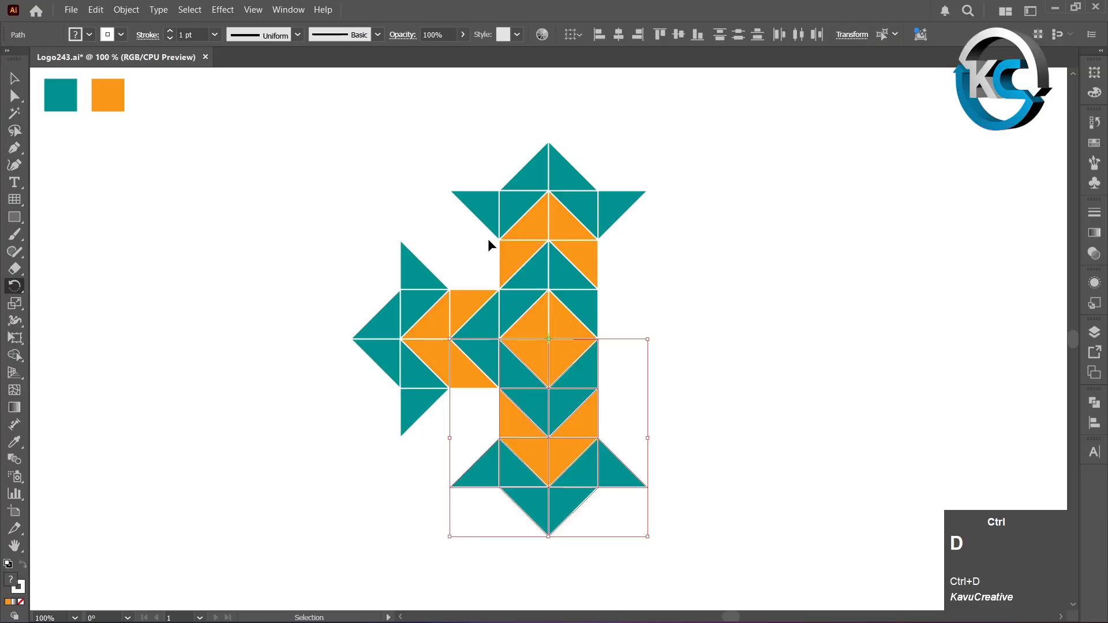
{"action": "key", "text": "ctrl+d"}
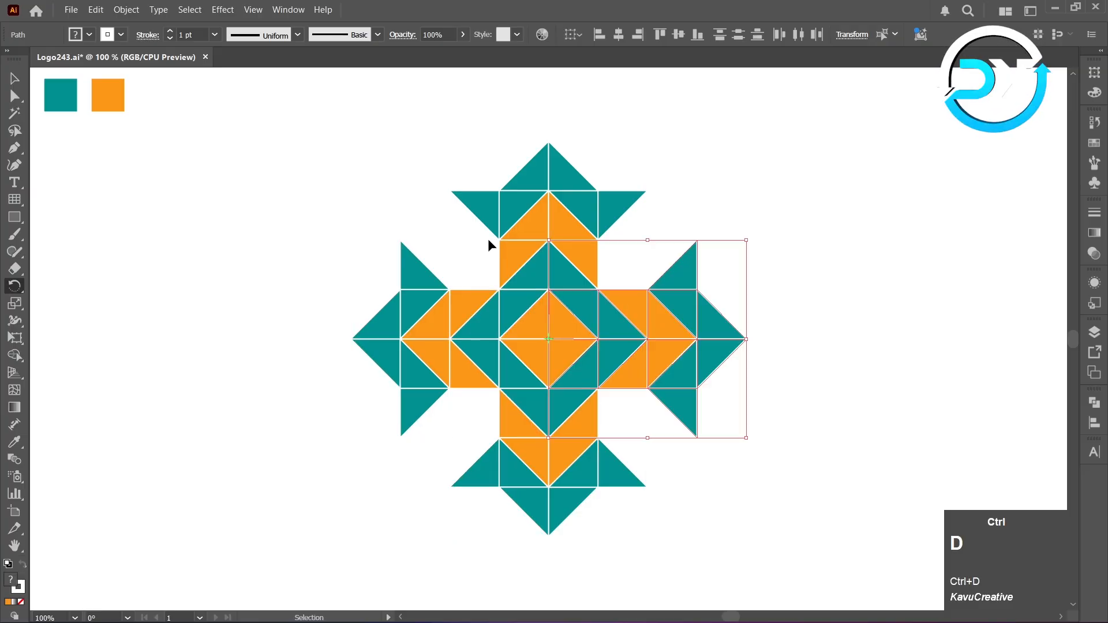
Select the entire four-armed design and expand its fills and strokes.
{"action": "left_click", "coordinate": [19, 81]}
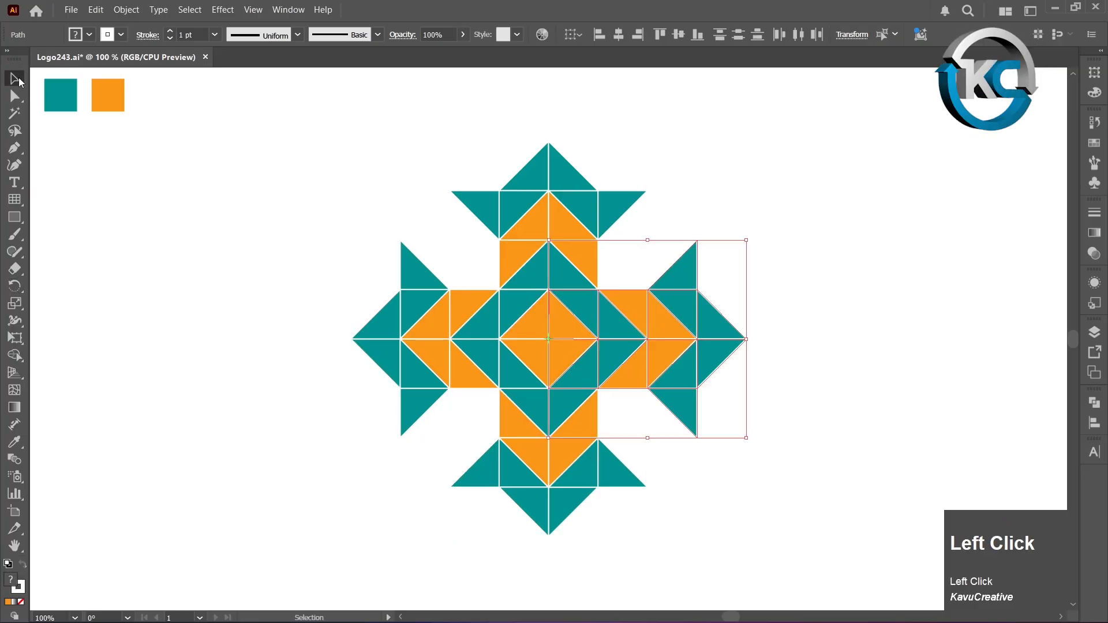
{"action": "left_click", "coordinate": [348, 234]}
{"action": "left_click_drag", "start_coordinate": [311, 138], "coordinate": [783, 502]}
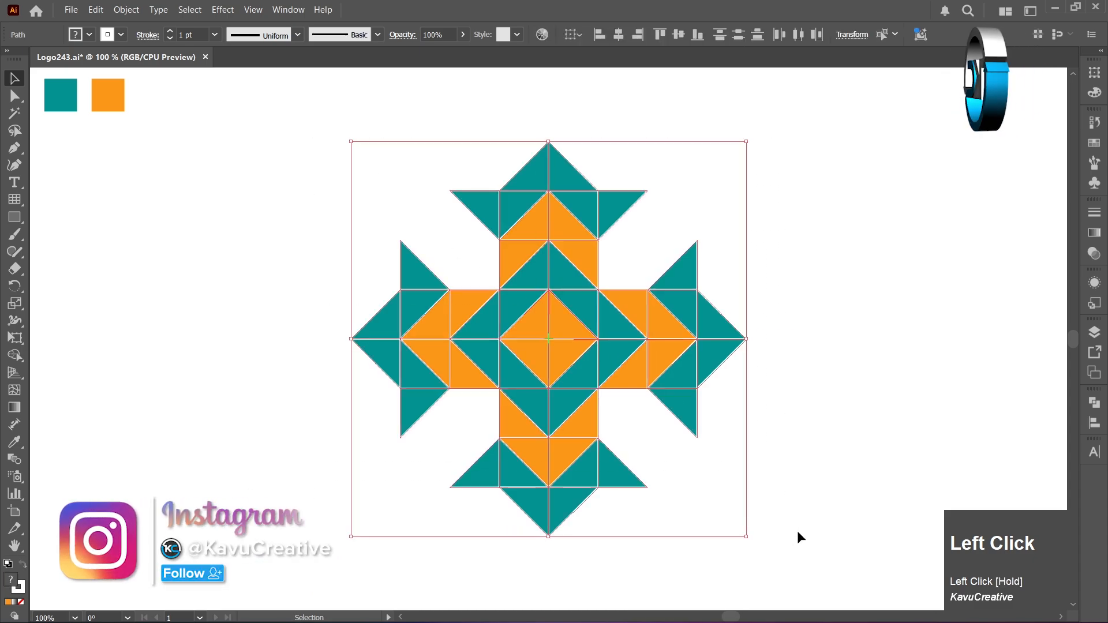
{"action": "left_click", "coordinate": [126, 11]}
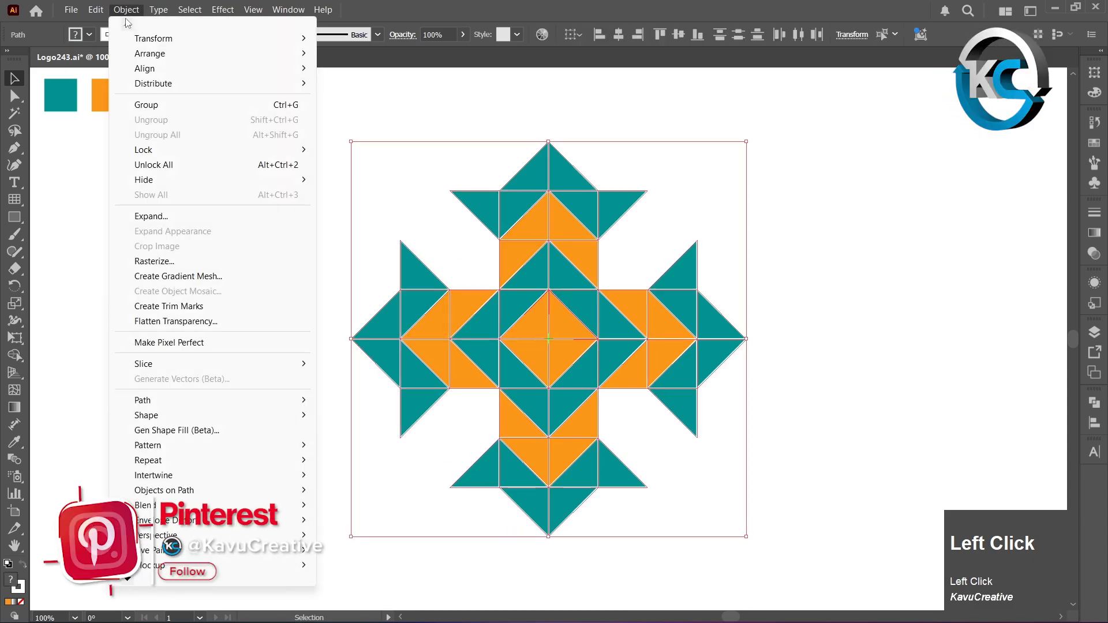
{"action": "left_click", "coordinate": [150, 216]}
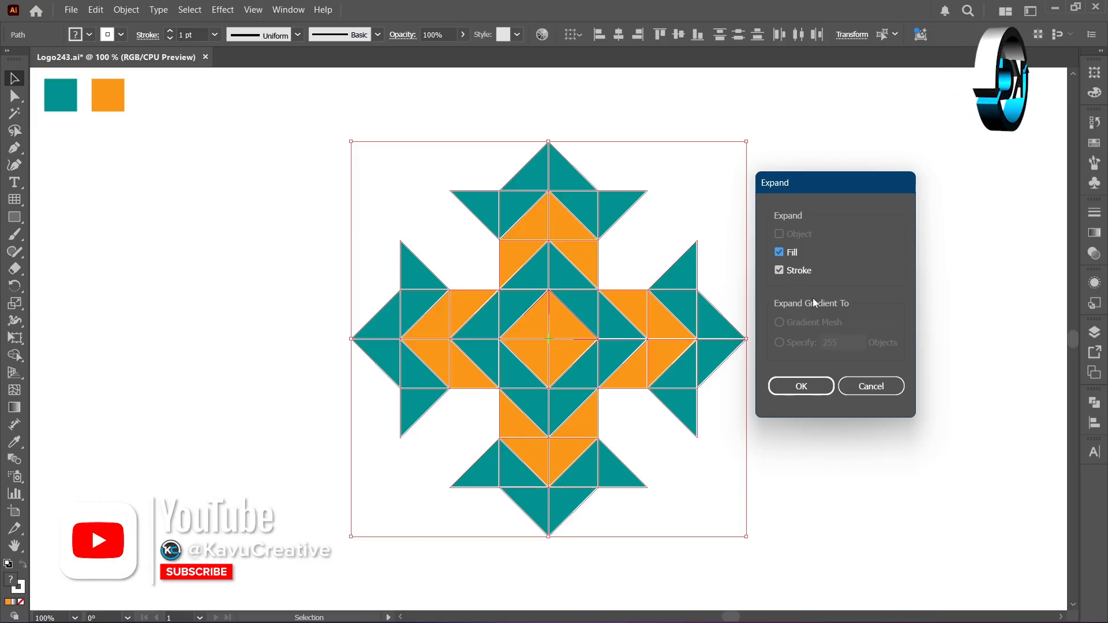
{"action": "left_click", "coordinate": [825, 390]}
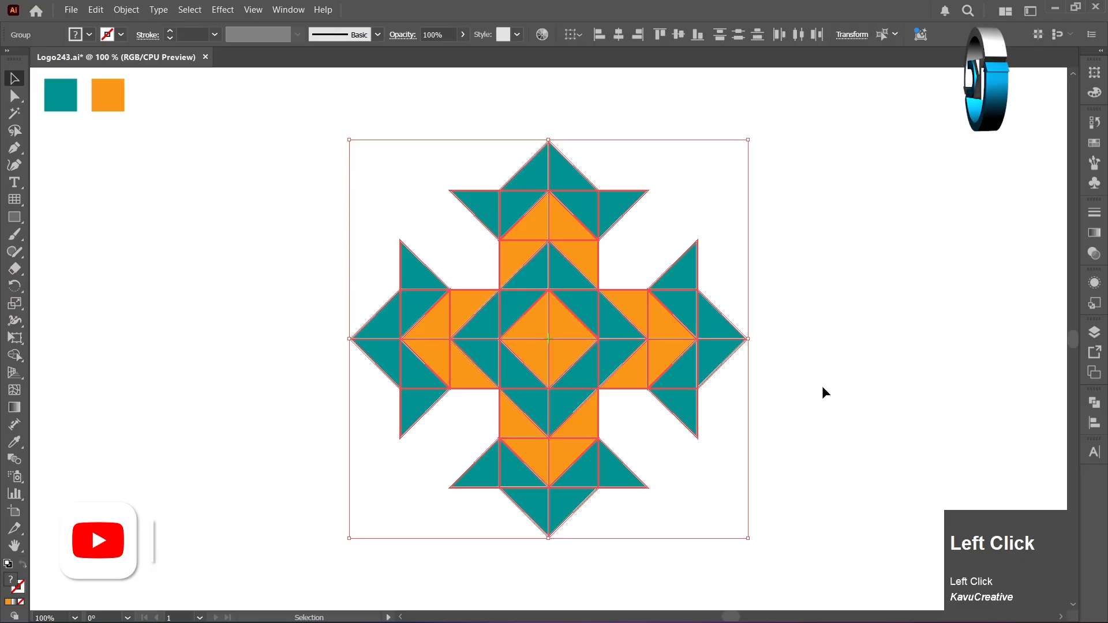
Divide the expanded artwork with the Pathfinder's Divide operation, and deselect it.
{"action": "left_click", "coordinate": [1093, 402]}
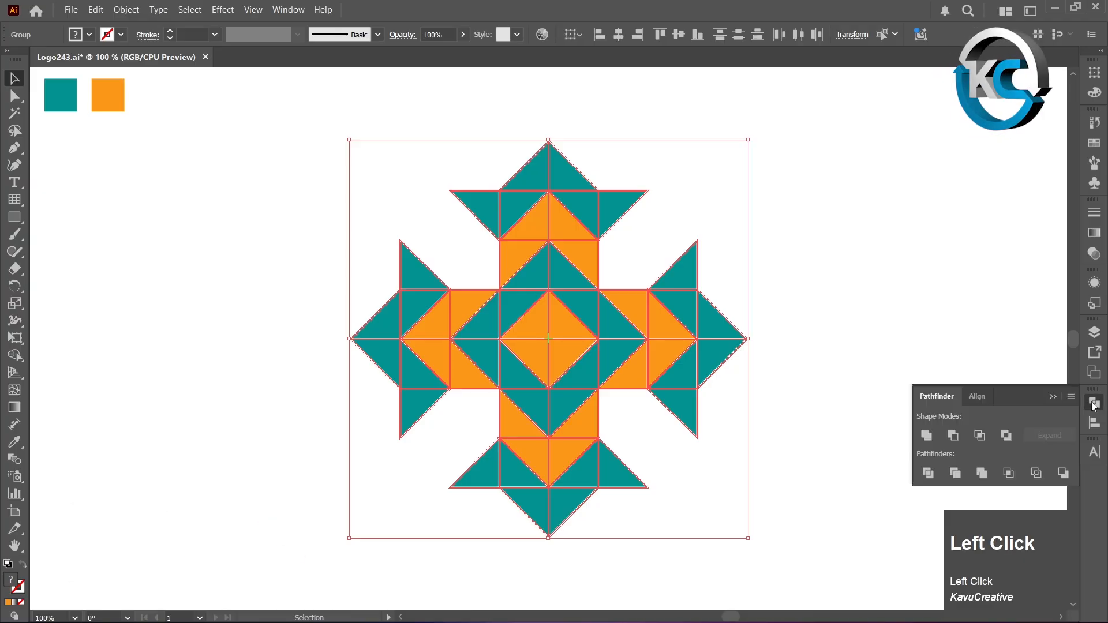
{"action": "left_click", "coordinate": [933, 472]}
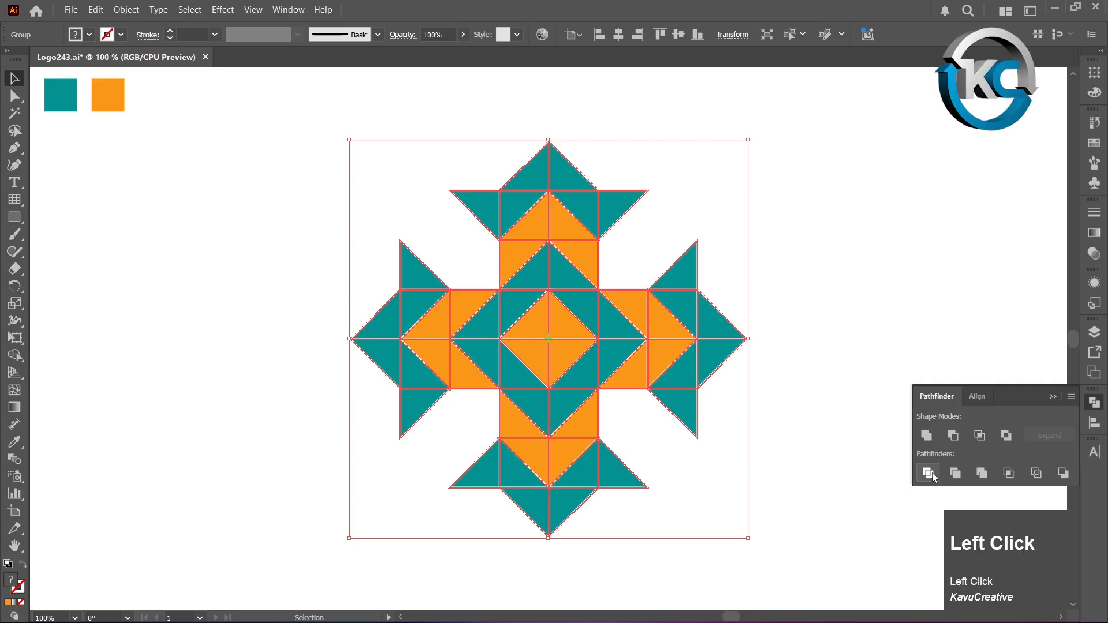
{"action": "left_click", "coordinate": [214, 257]}
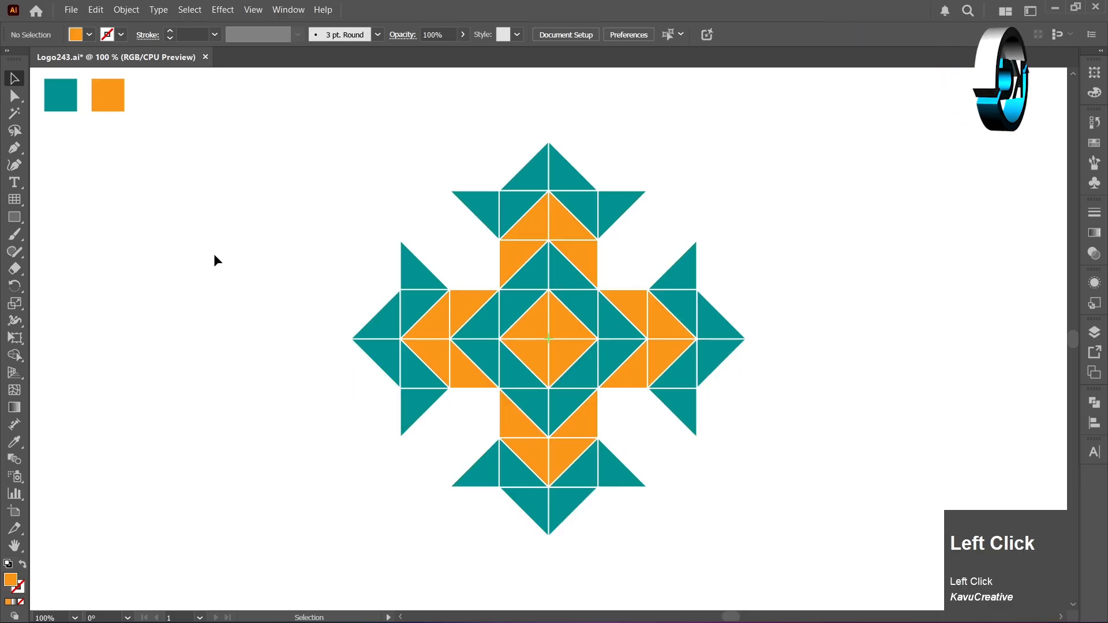
Select all the white outline pieces with the Magic Wand and delete them, then return to the Selection tool.
{"action": "left_click", "coordinate": [19, 115]}
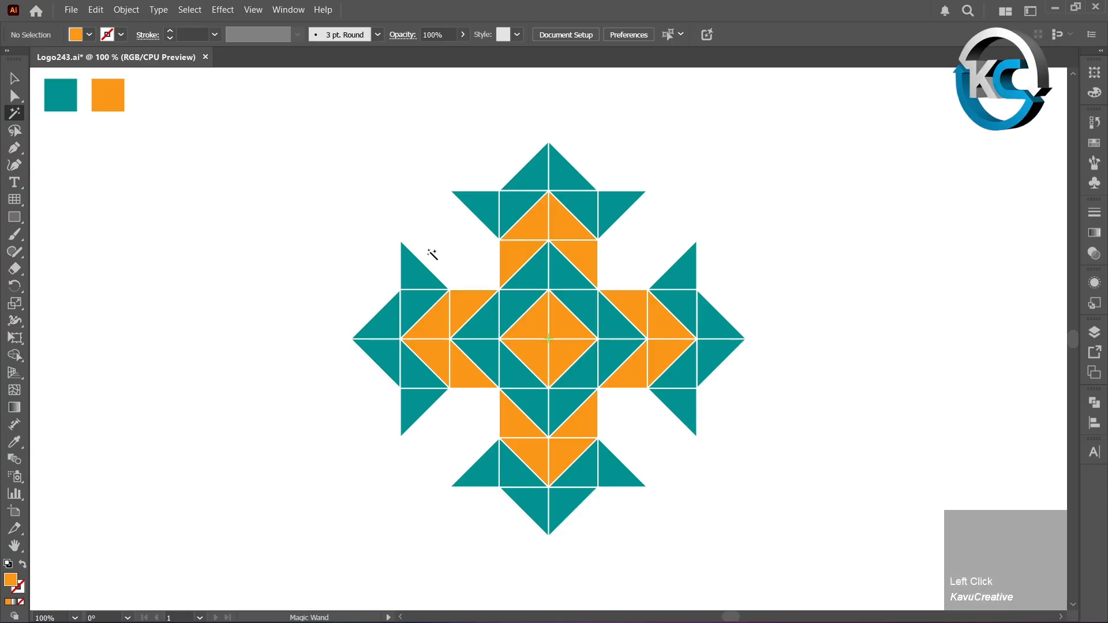
{"action": "left_click", "coordinate": [506, 245]}
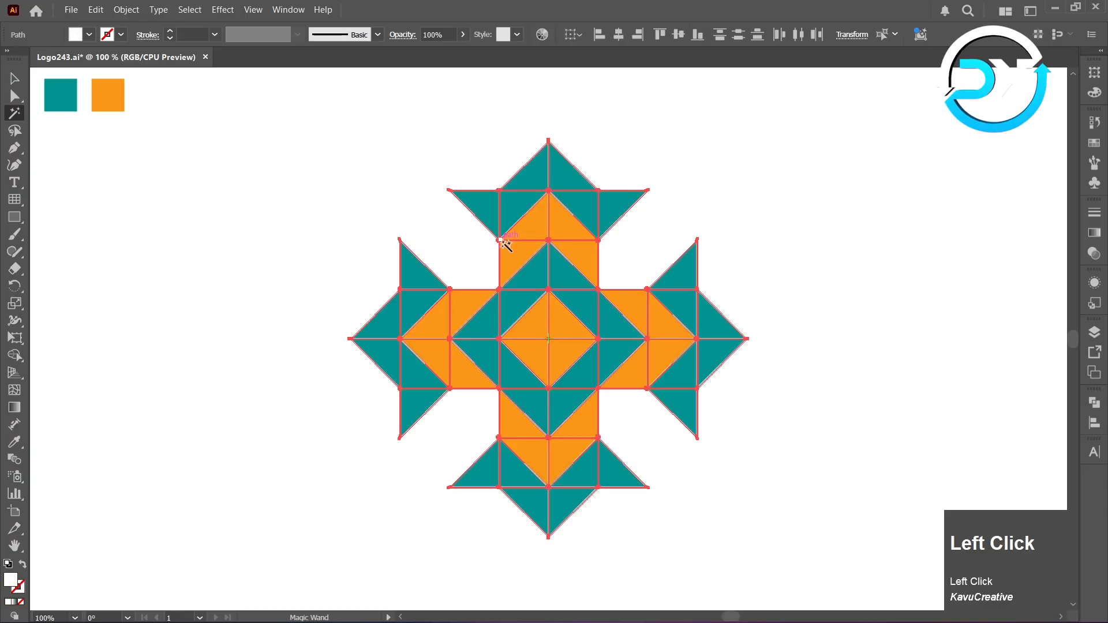
{"action": "left_click", "coordinate": [472, 257]}
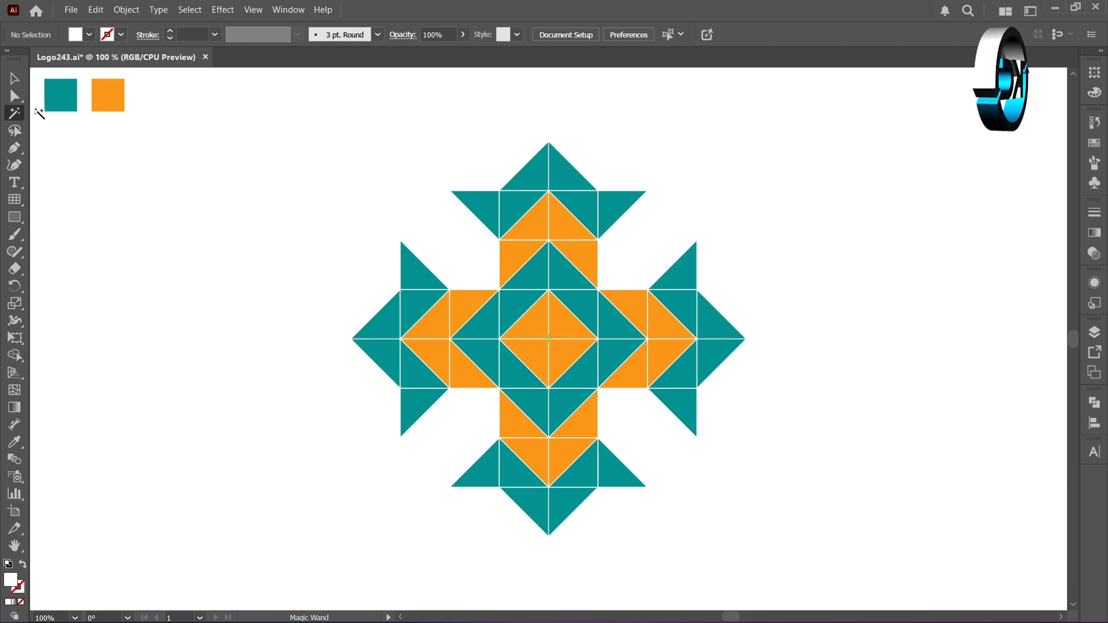
{"action": "left_click", "coordinate": [13, 79]}
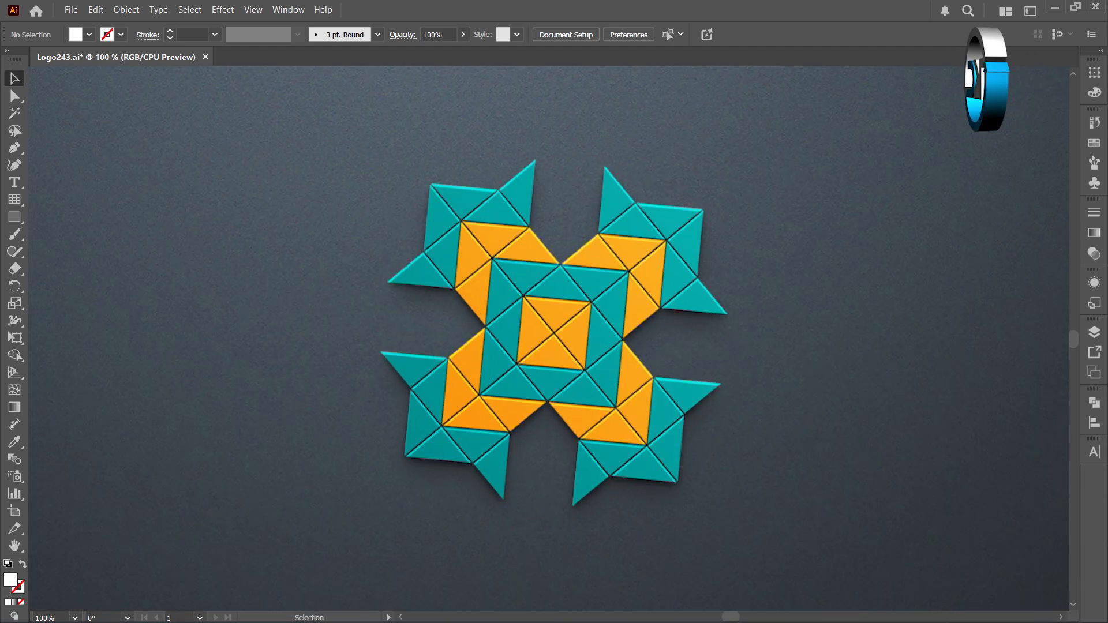